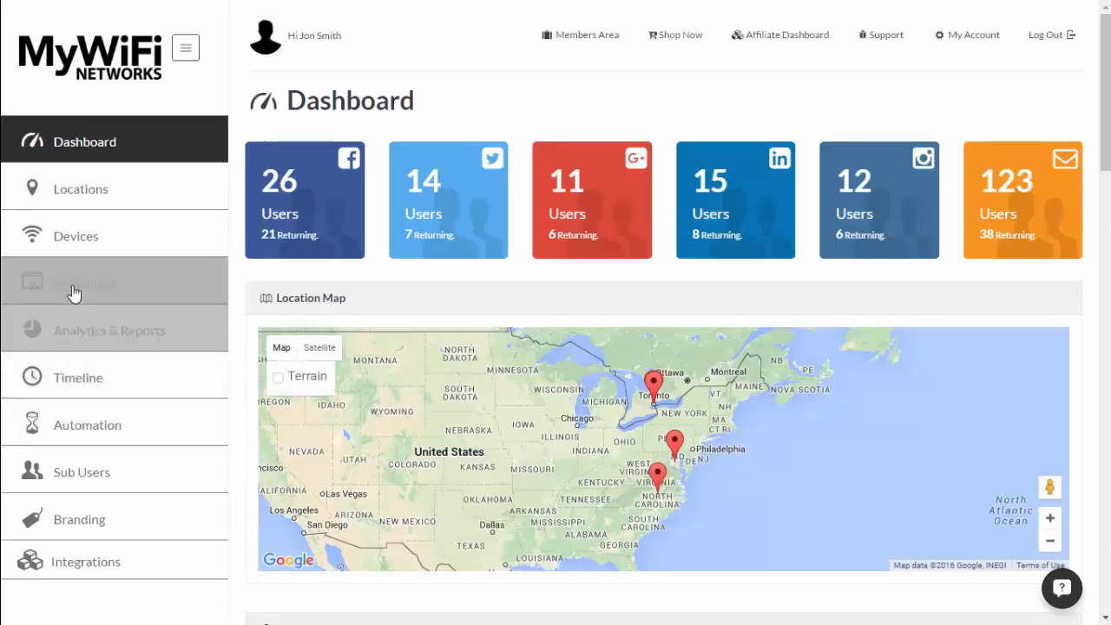
Open the Coffee Bar Campaign from the Campaigns list for editing at Step 1.
{"action": "left_click", "coordinate": [76, 288]}
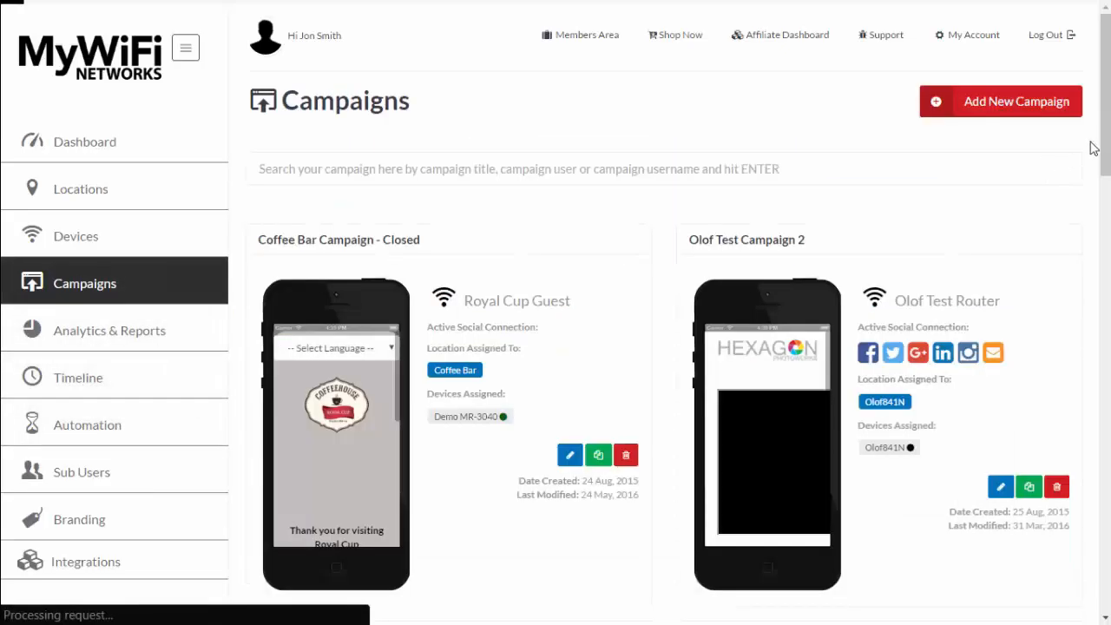
{"action": "scroll", "coordinate": [1105, 252], "scroll_direction": "down", "scroll_amount": 15}
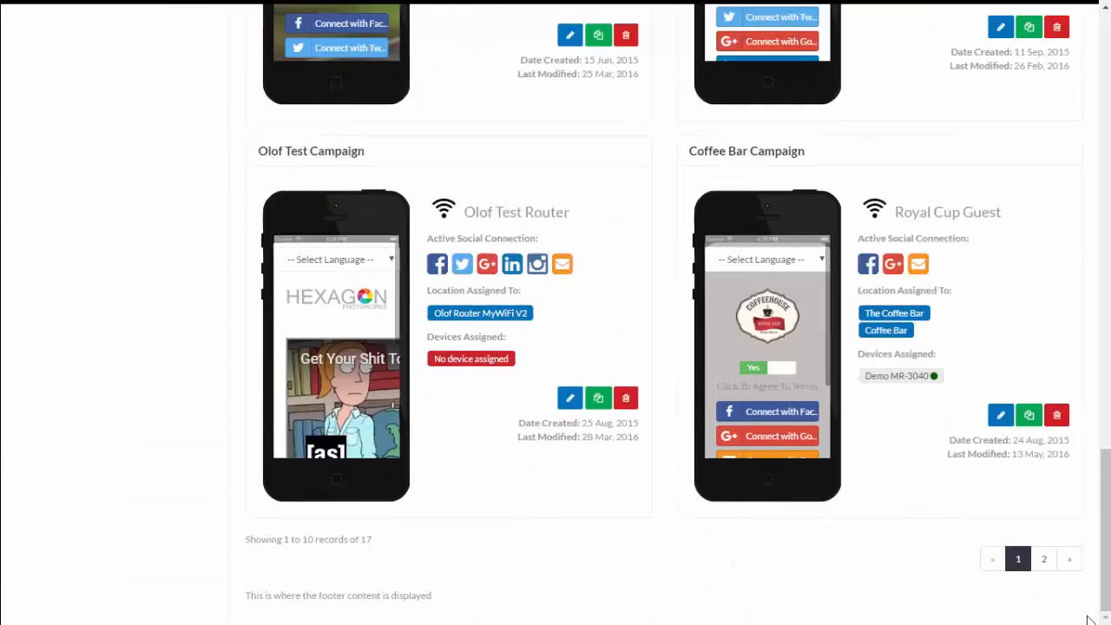
{"action": "left_click", "coordinate": [999, 417]}
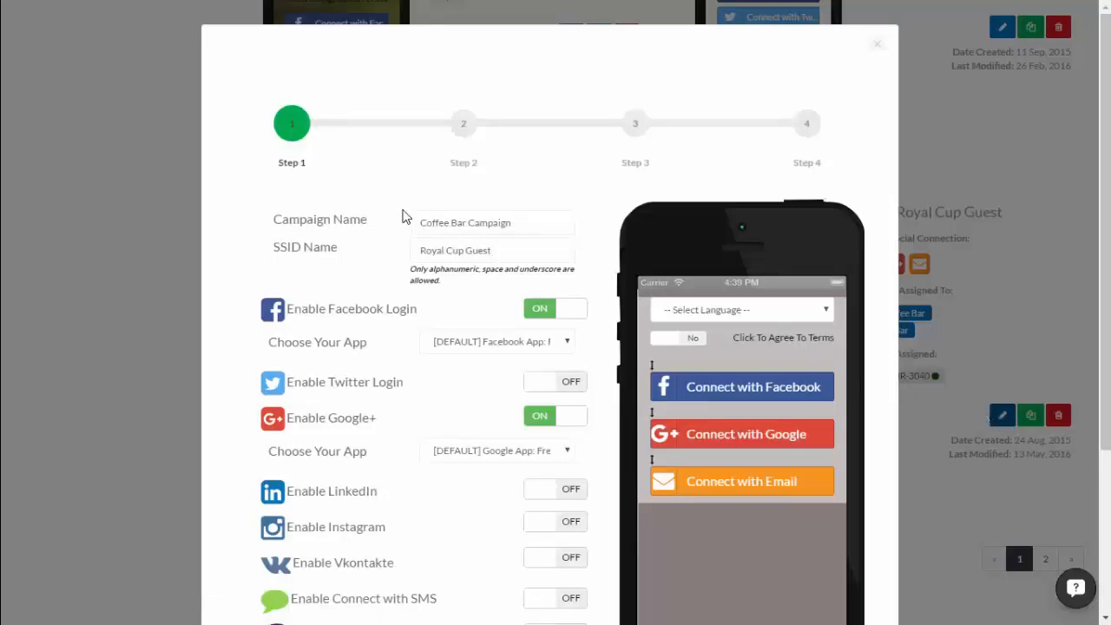
{"action": "scroll", "coordinate": [402, 216], "scroll_direction": "down", "scroll_amount": 1}
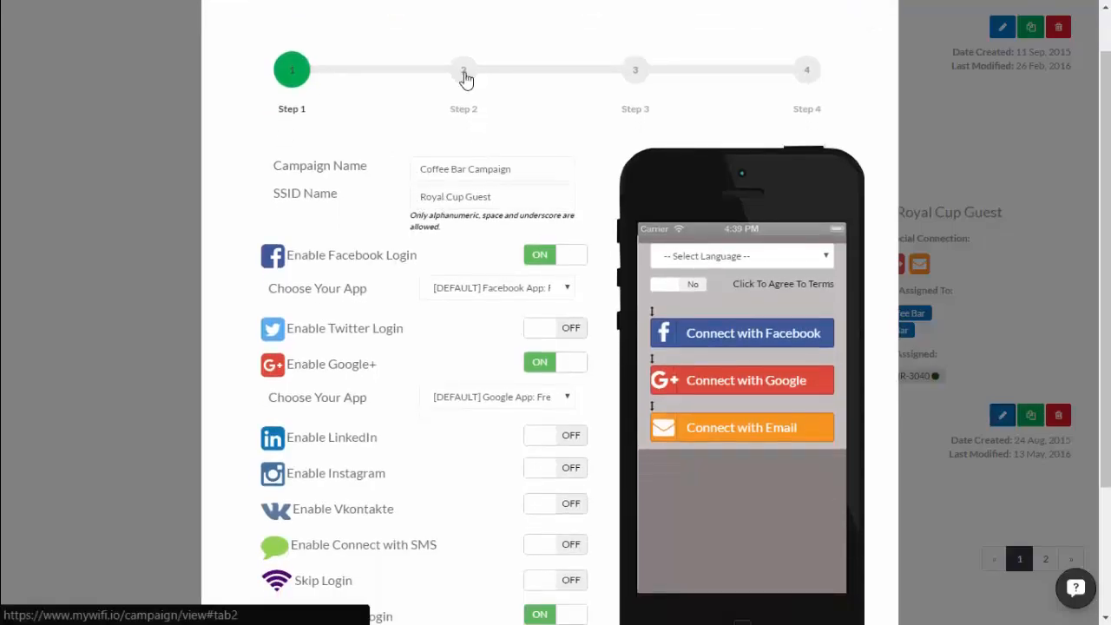
In Step 2's Header content, add an empty line above the Coffeehouse logo.
{"action": "left_click", "coordinate": [466, 77]}
{"action": "scroll", "coordinate": [531, 261], "scroll_direction": "down", "scroll_amount": 1}
{"action": "scroll", "coordinate": [555, 309], "scroll_direction": "down", "scroll_amount": 1}
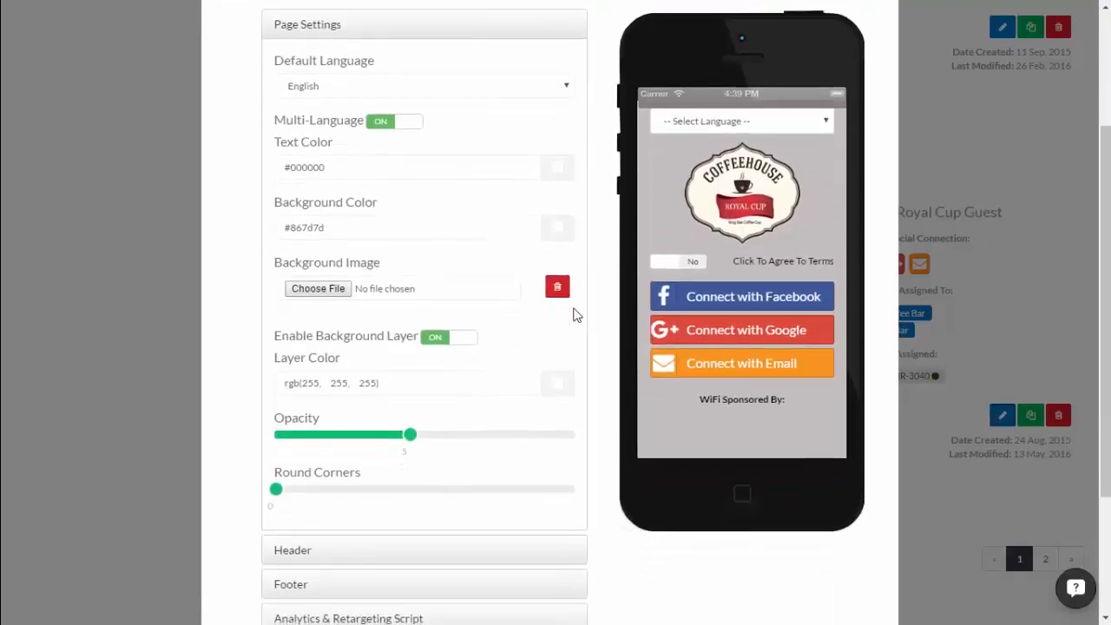
{"action": "scroll", "coordinate": [608, 299], "scroll_direction": "down", "scroll_amount": 1}
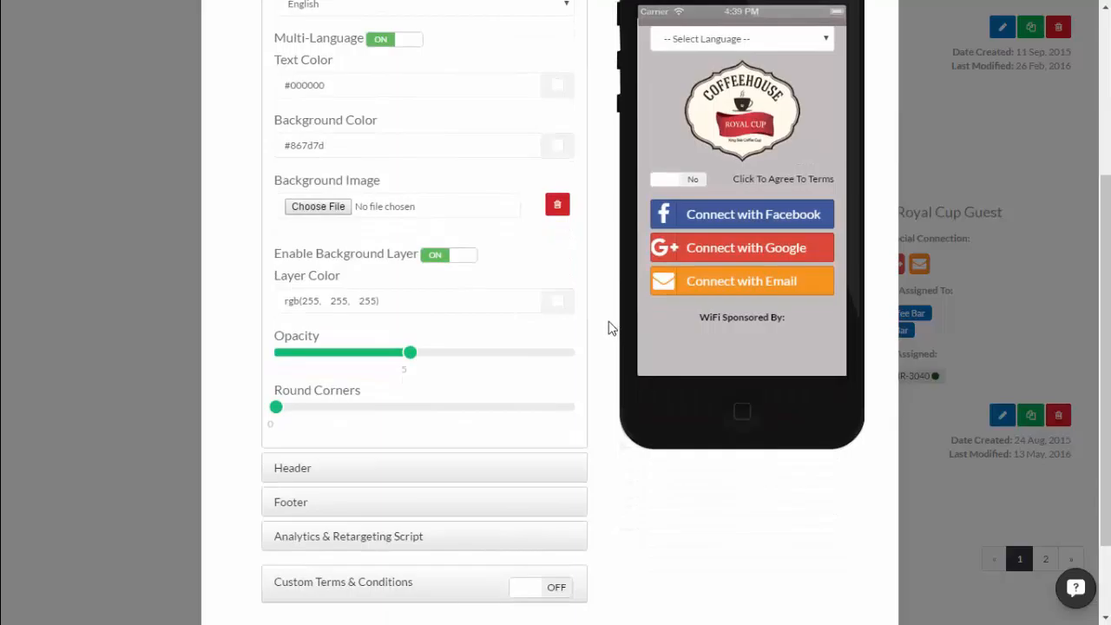
{"action": "left_click", "coordinate": [308, 477]}
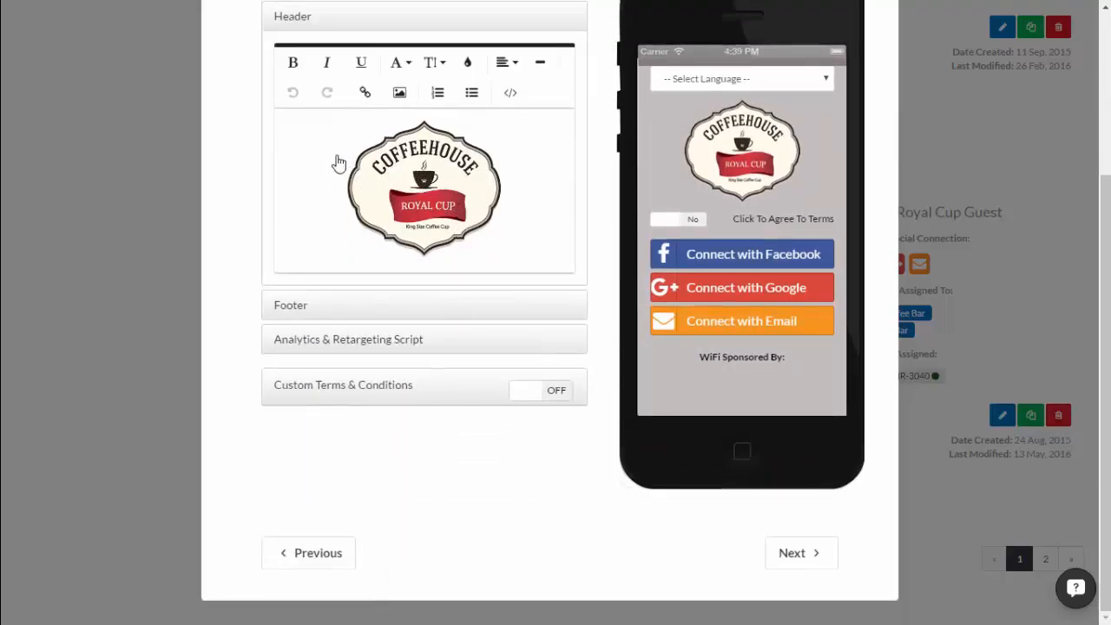
{"action": "left_click", "coordinate": [326, 172]}
{"action": "left_click", "coordinate": [302, 180]}
{"action": "key", "text": "Return"}
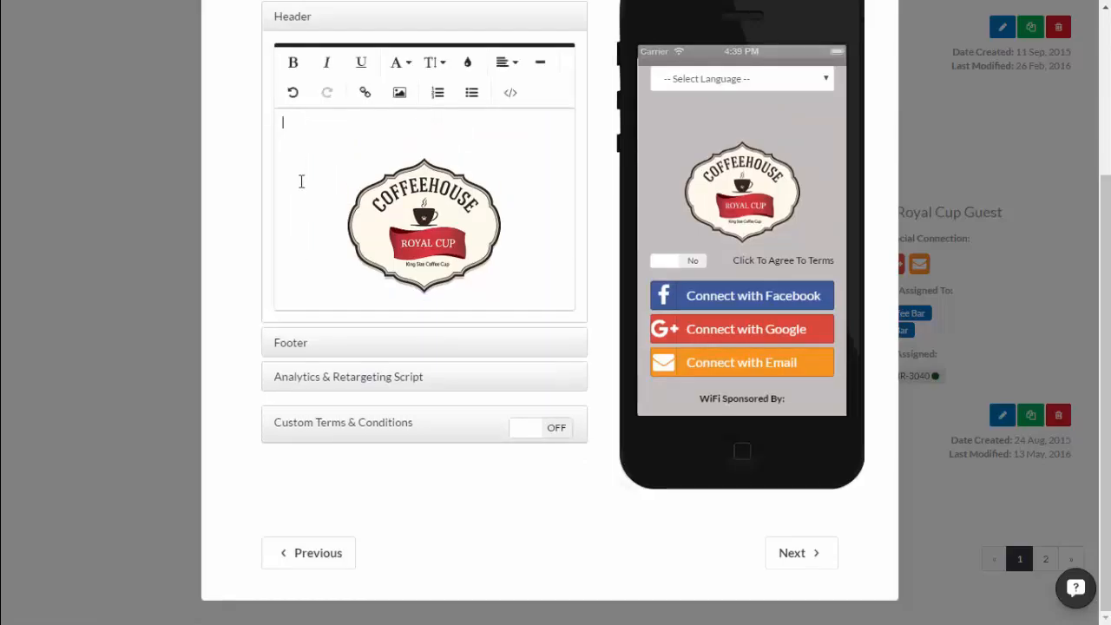
{"action": "left_click", "coordinate": [400, 96]}
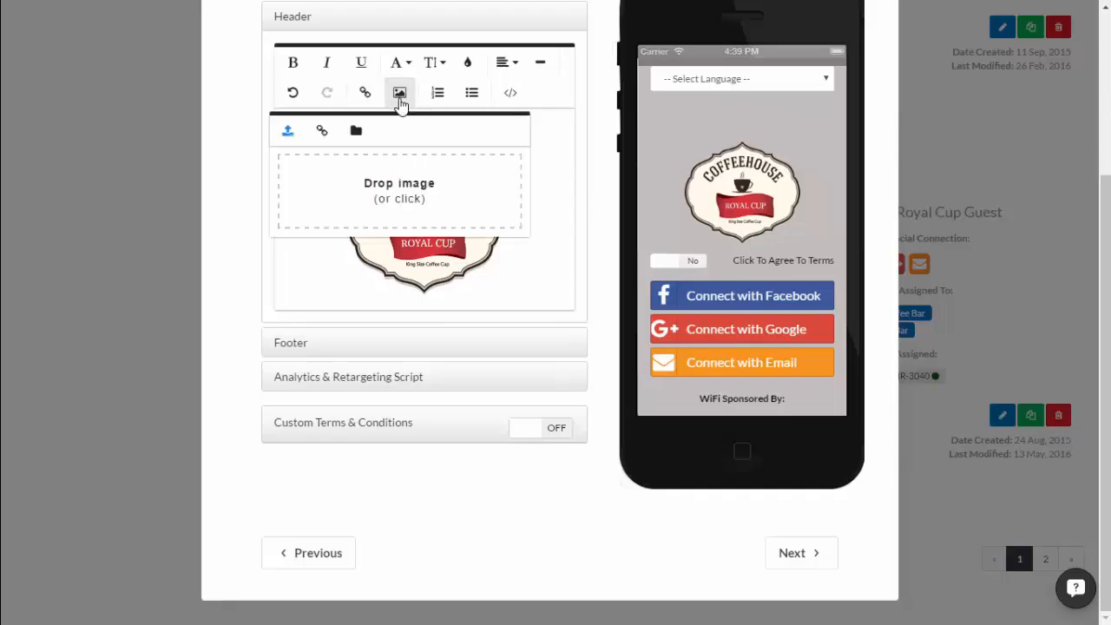
{"action": "left_click", "coordinate": [353, 193]}
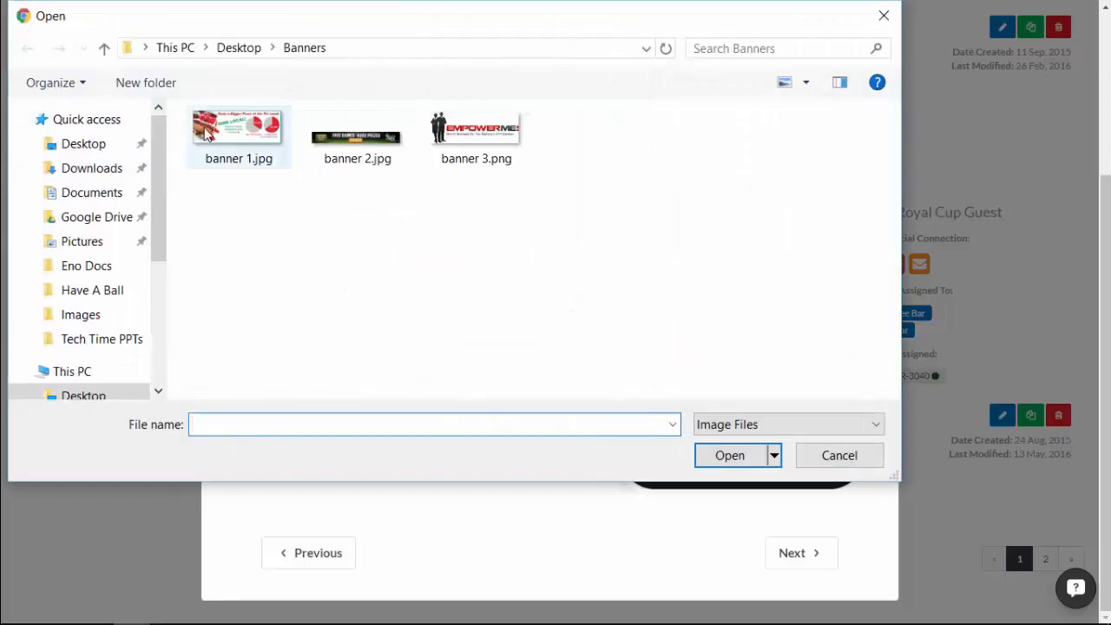
{"action": "left_click", "coordinate": [236, 135]}
{"action": "left_click", "coordinate": [729, 456]}
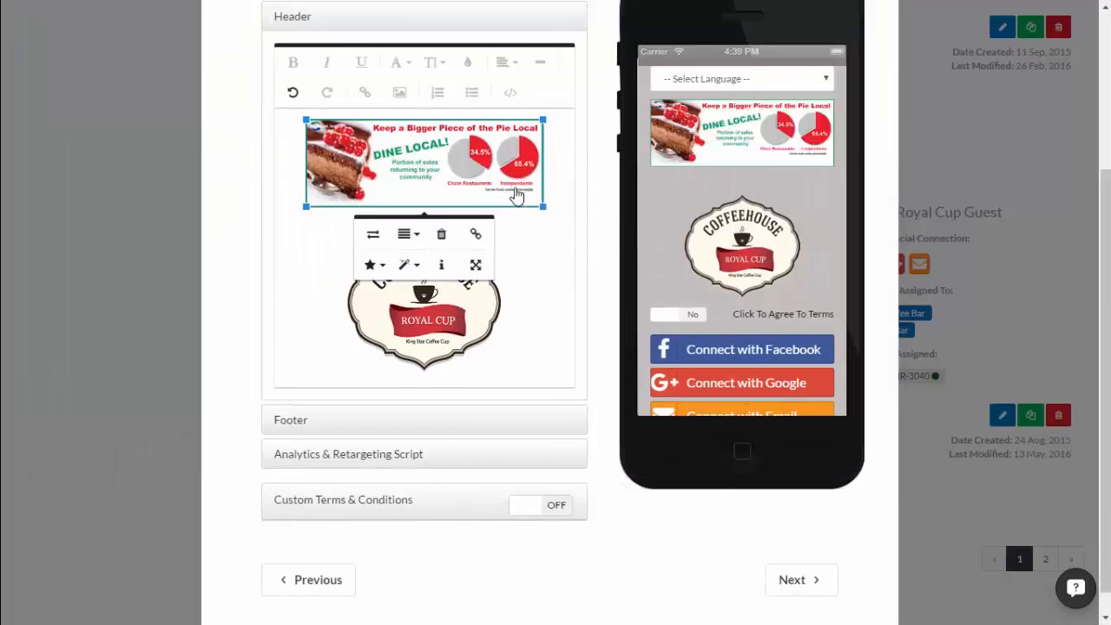
{"action": "left_click", "coordinate": [473, 235]}
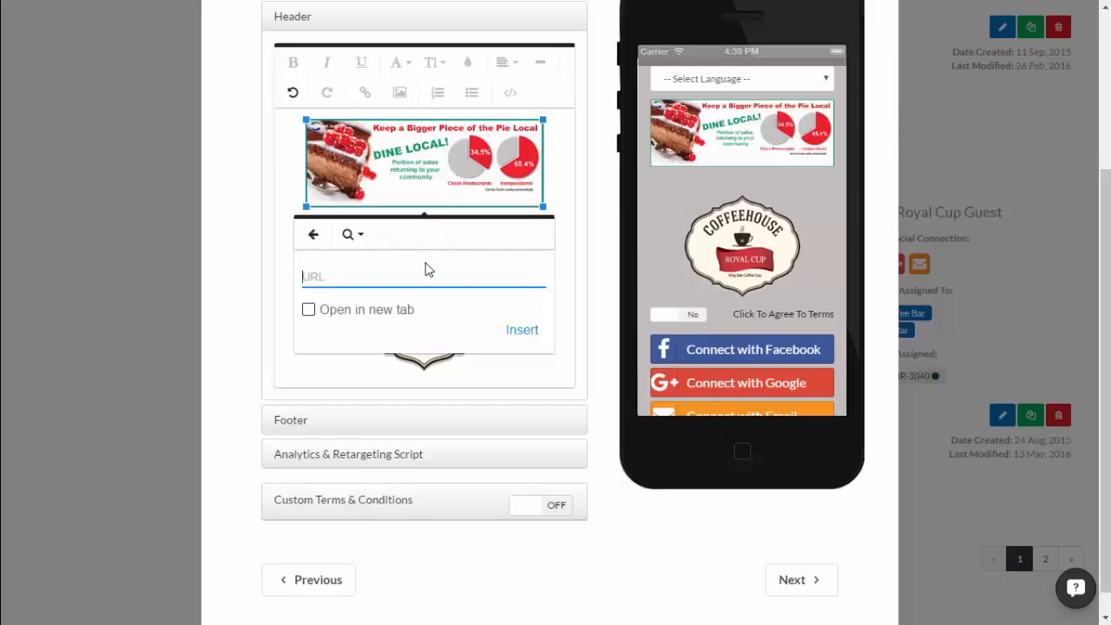
{"action": "type", "text": "W"}
{"action": "type", "text": "h"}
{"action": "type", "text": "ttp:amazon.com"}
{"action": "left_click", "coordinate": [521, 331]}
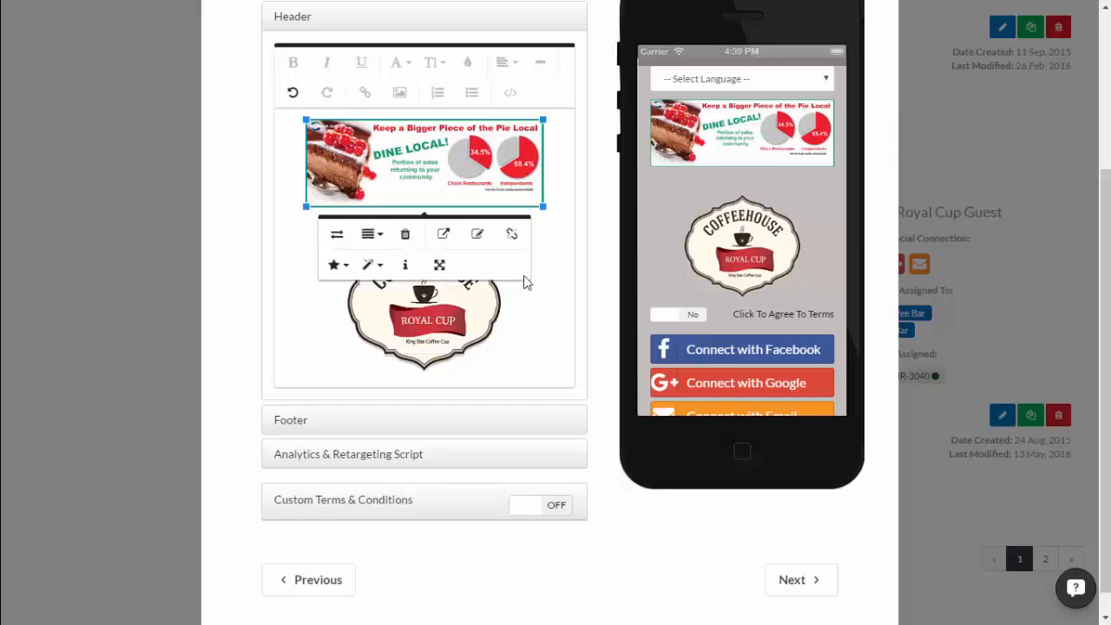
{"action": "left_click", "coordinate": [282, 422]}
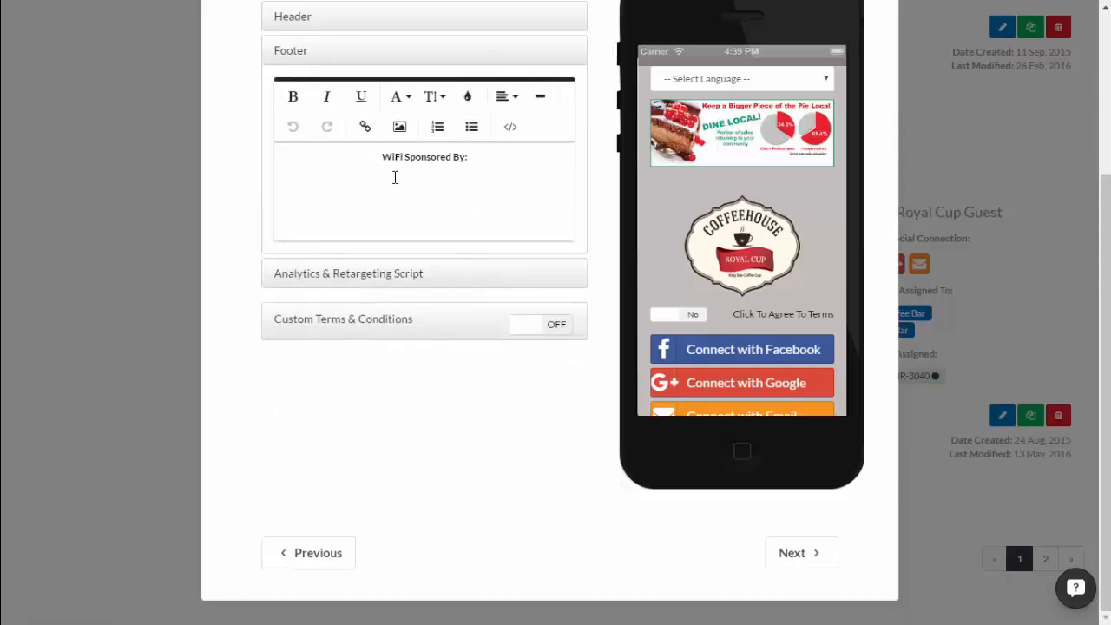
Insert banner 2.jpg below 'WiFi Sponsored By:', shrink it slightly and remove the blank line.
{"action": "key", "text": "Return"}
{"action": "key", "text": "Return"}
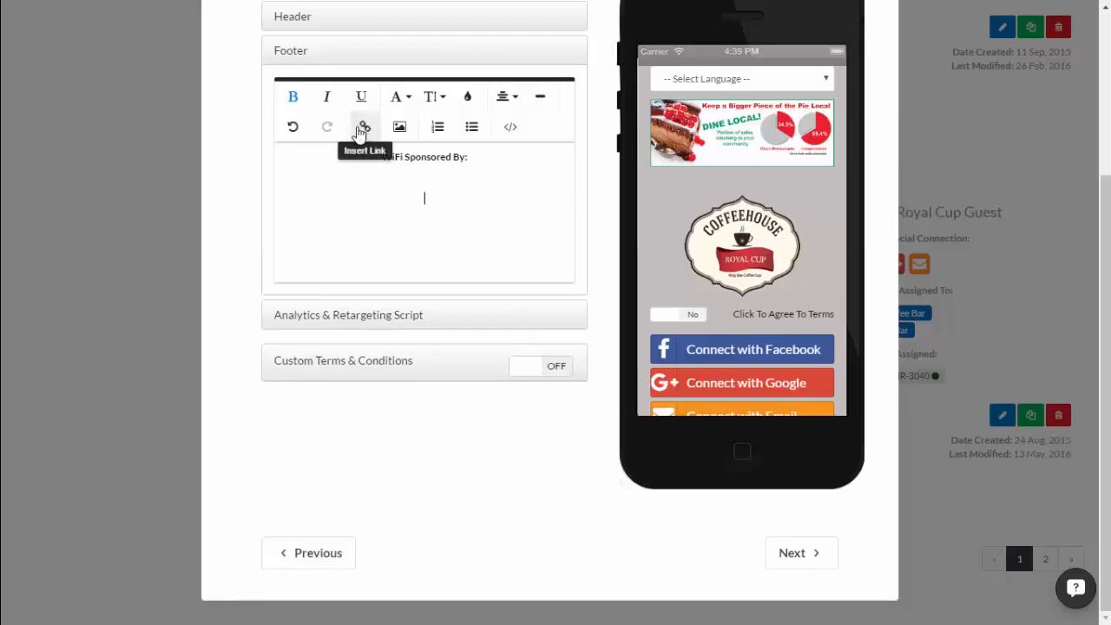
{"action": "left_click", "coordinate": [400, 127]}
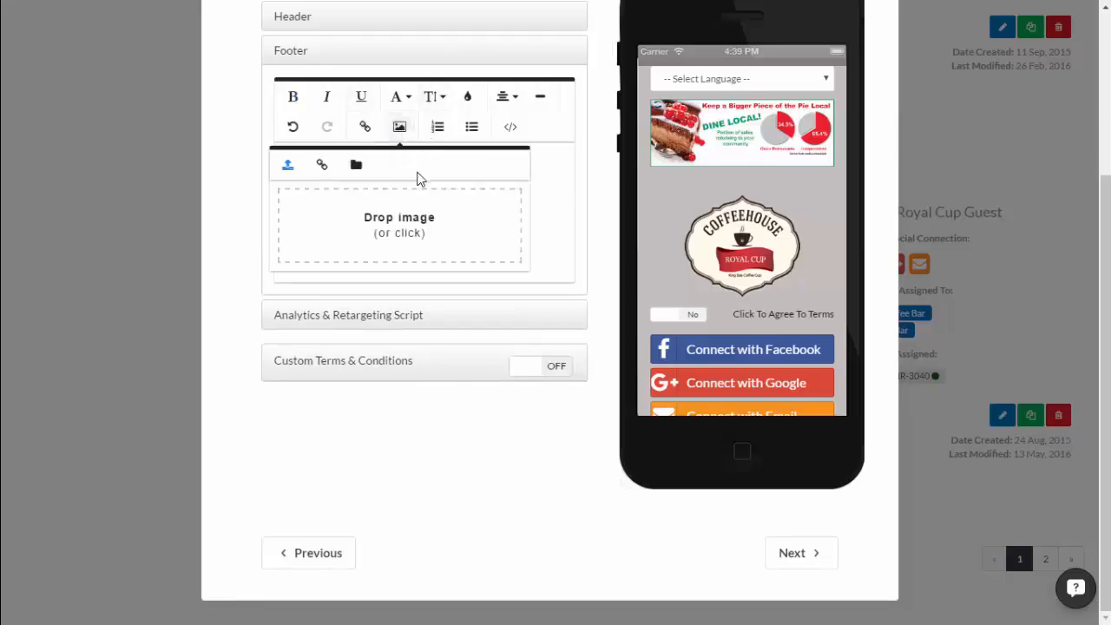
{"action": "left_click", "coordinate": [422, 211]}
{"action": "left_click", "coordinate": [382, 153]}
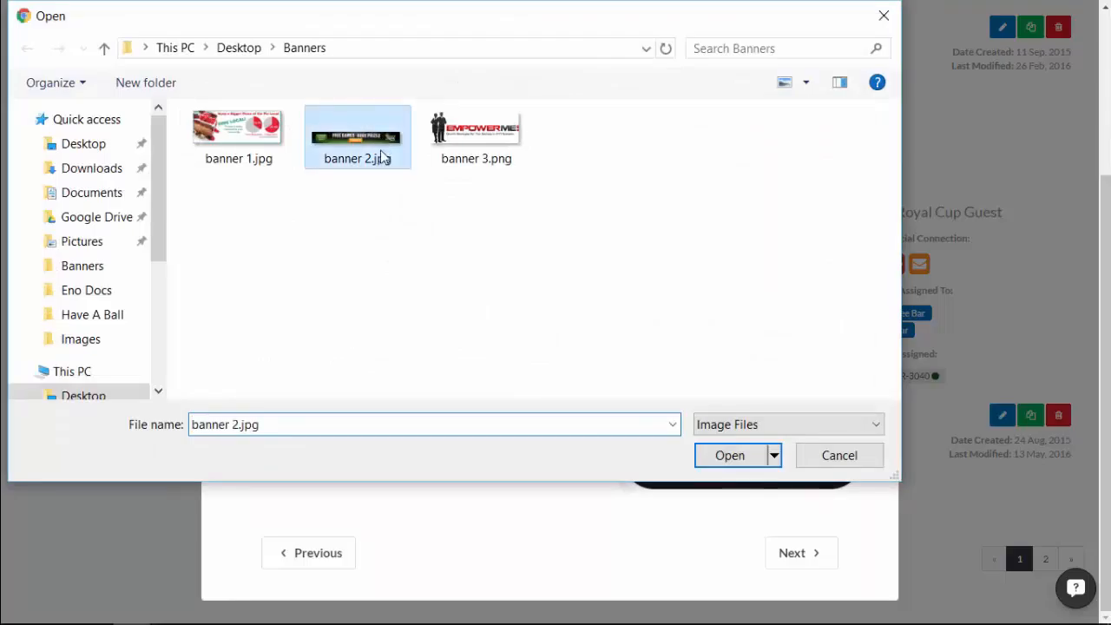
{"action": "left_click", "coordinate": [712, 461]}
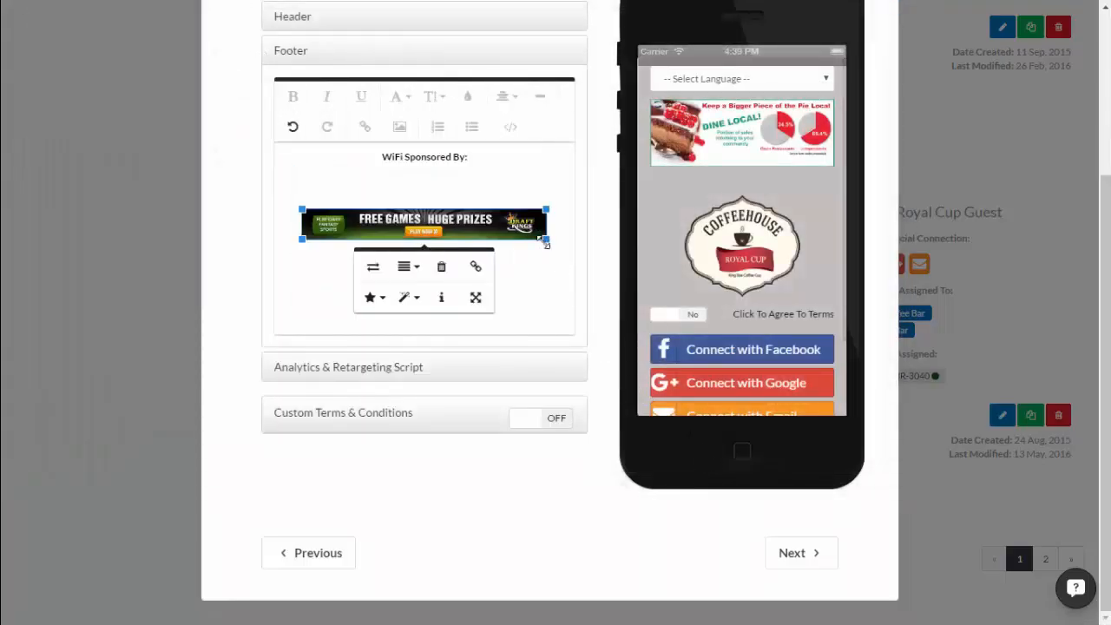
{"action": "left_click", "coordinate": [545, 242]}
{"action": "left_click_drag", "start_coordinate": [544, 241], "coordinate": [540, 237]}
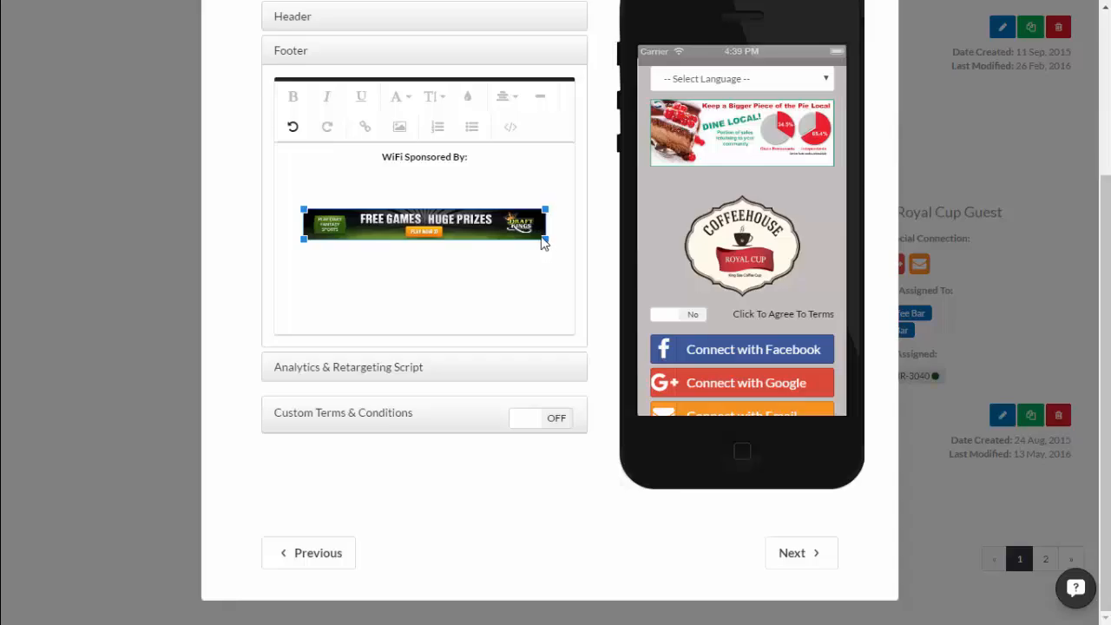
{"action": "left_click", "coordinate": [543, 243]}
{"action": "scroll", "coordinate": [750, 286], "scroll_direction": "down", "scroll_amount": 2}
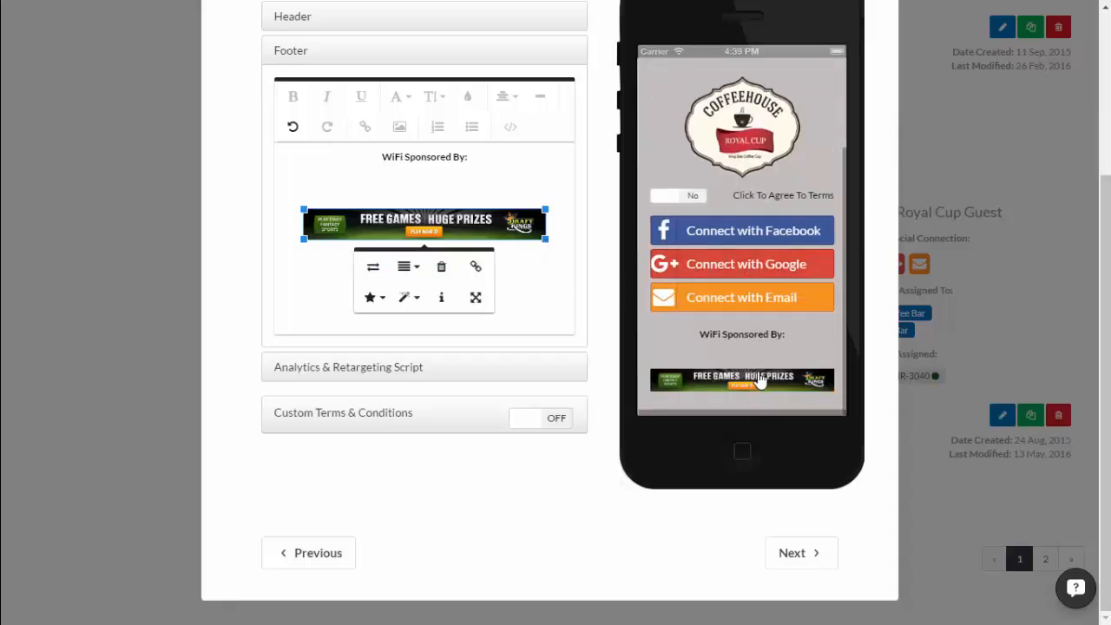
{"action": "left_click", "coordinate": [495, 165]}
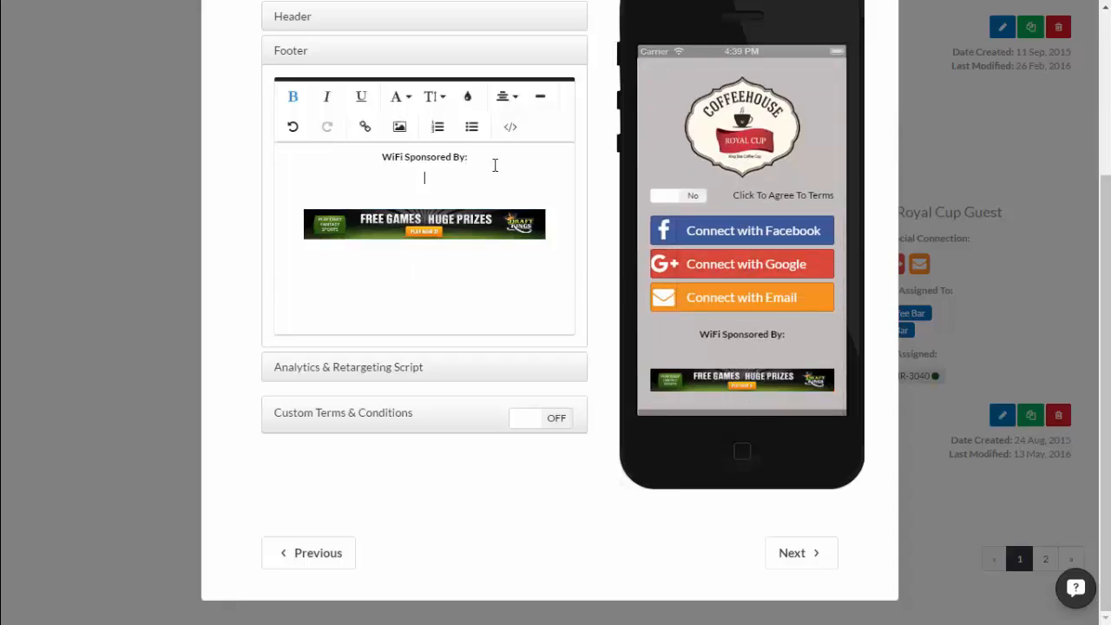
{"action": "key", "text": "BackSpace"}
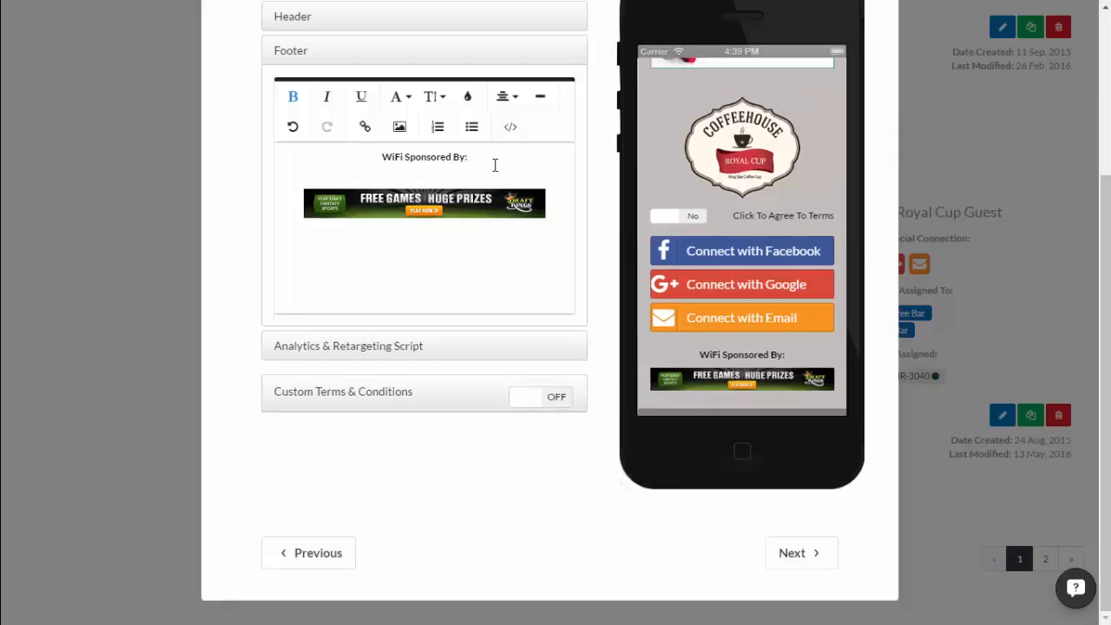
{"action": "left_click", "coordinate": [455, 206]}
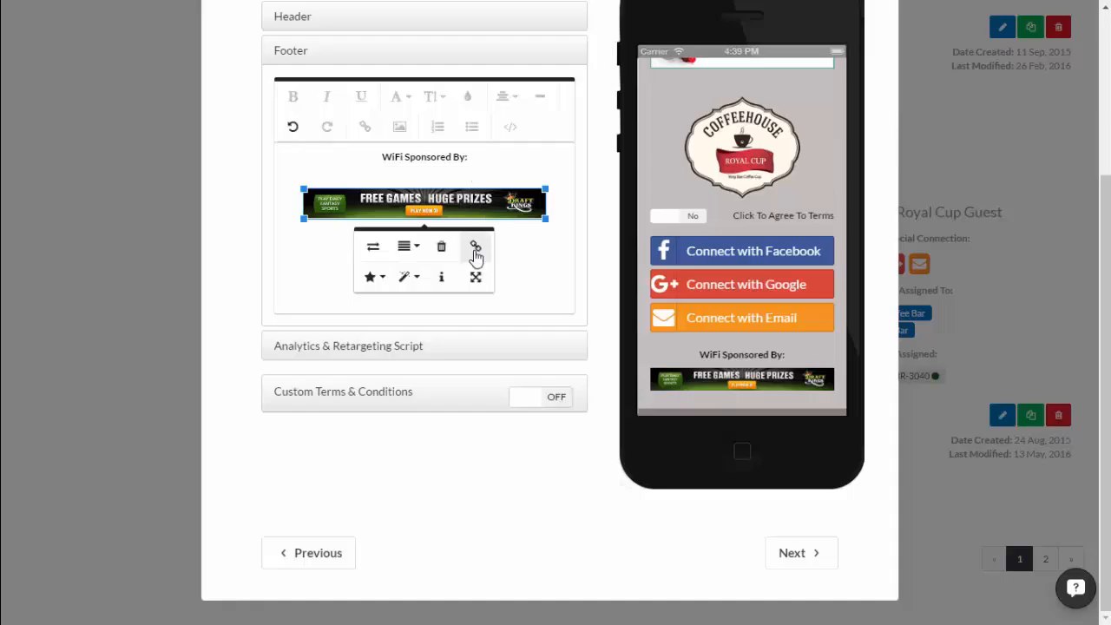
{"action": "left_click", "coordinate": [476, 248]}
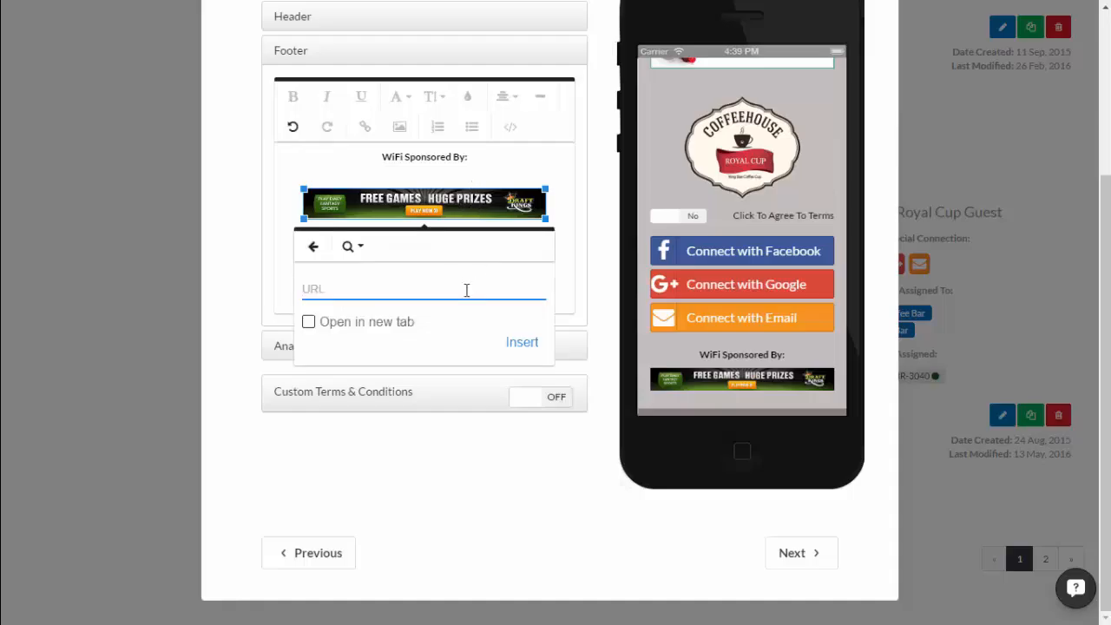
{"action": "type", "text": "https://www.draft"}
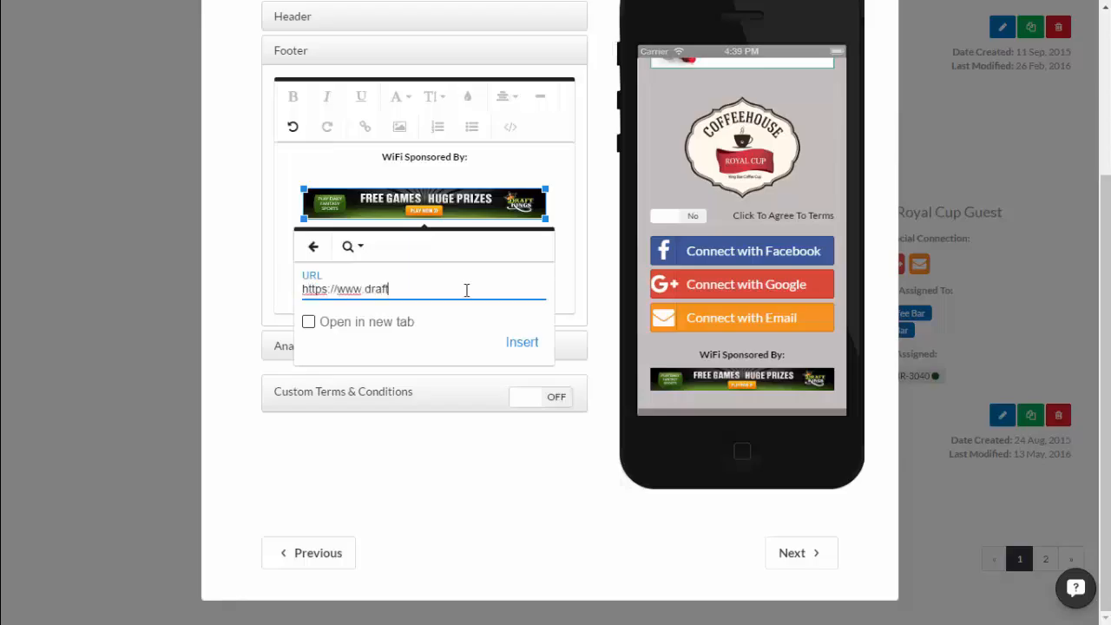
{"action": "type", "text": "kings.com"}
{"action": "left_click", "coordinate": [520, 343]}
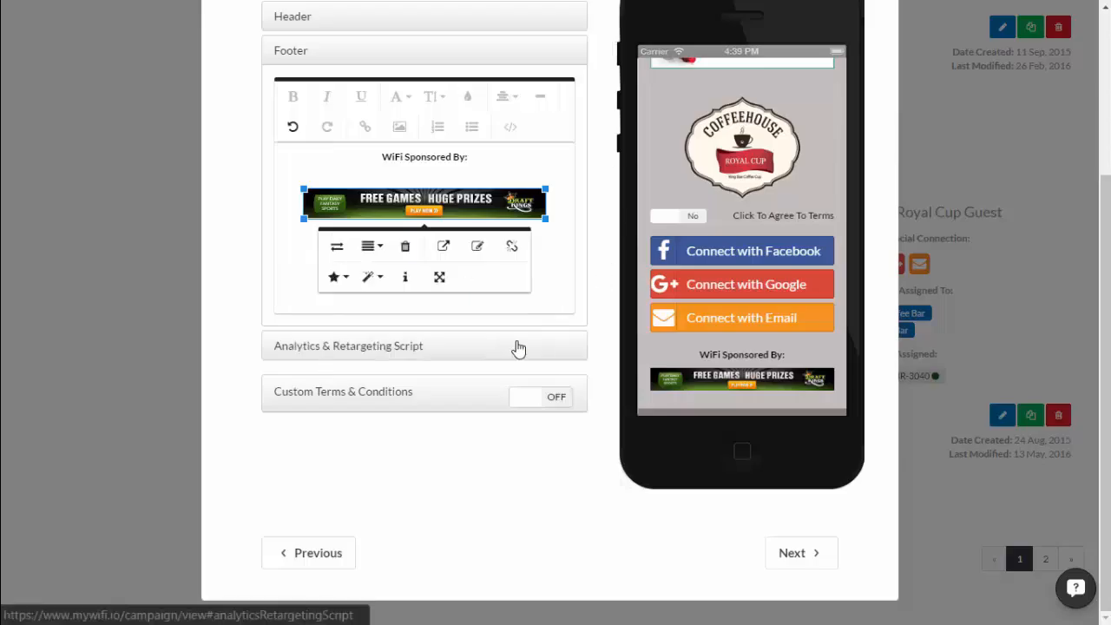
{"action": "scroll", "coordinate": [526, 353], "scroll_direction": "up", "scroll_amount": 1}
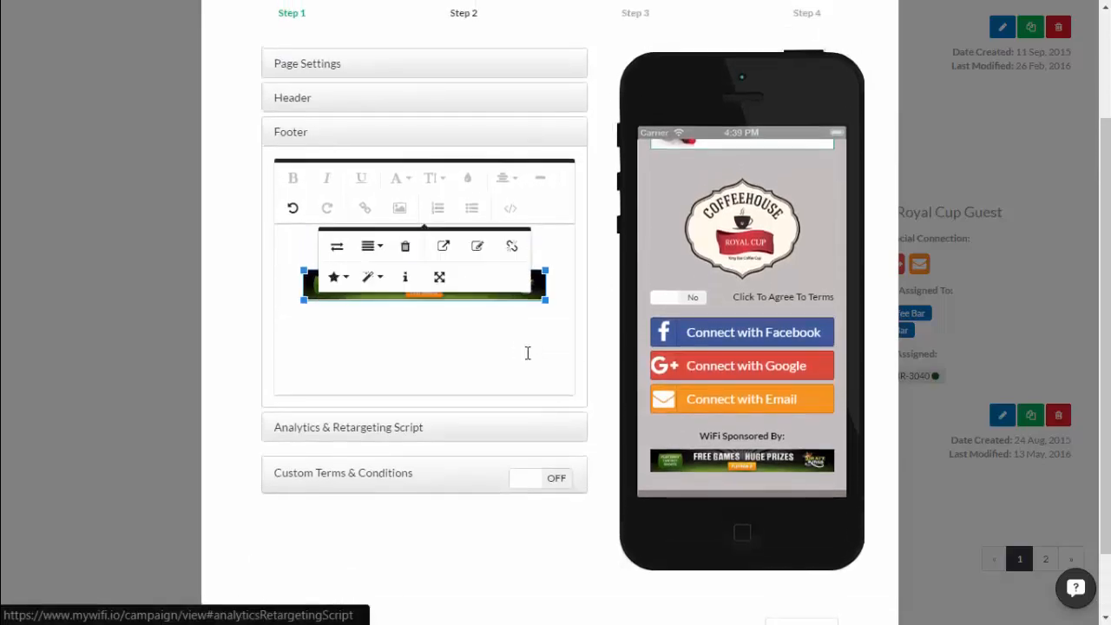
{"action": "scroll", "coordinate": [576, 295], "scroll_direction": "up", "scroll_amount": 1}
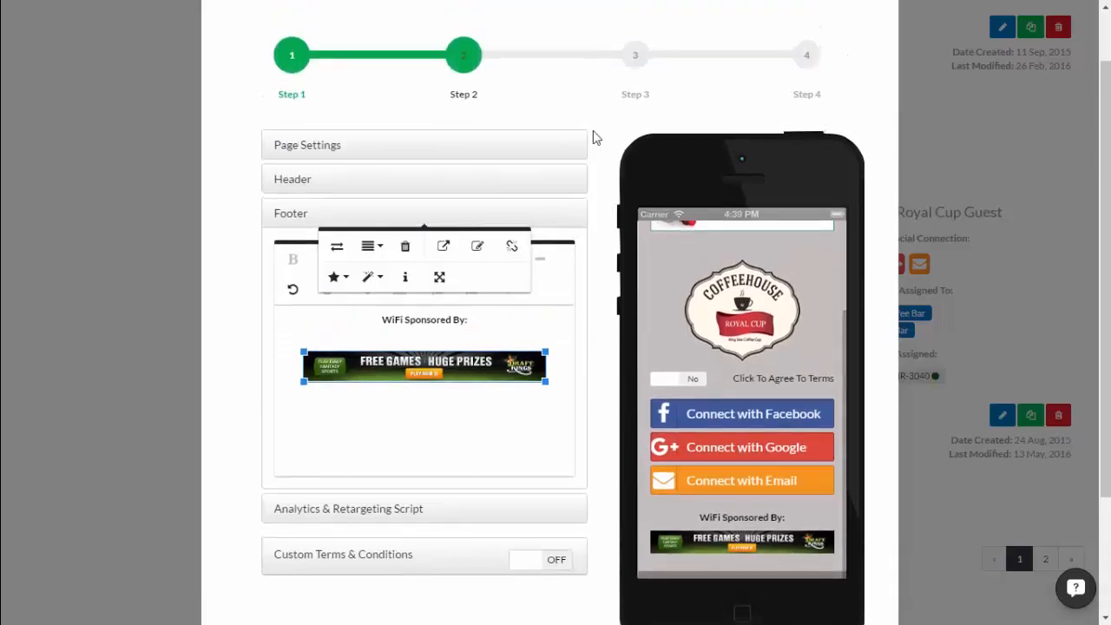
{"action": "left_click", "coordinate": [640, 75]}
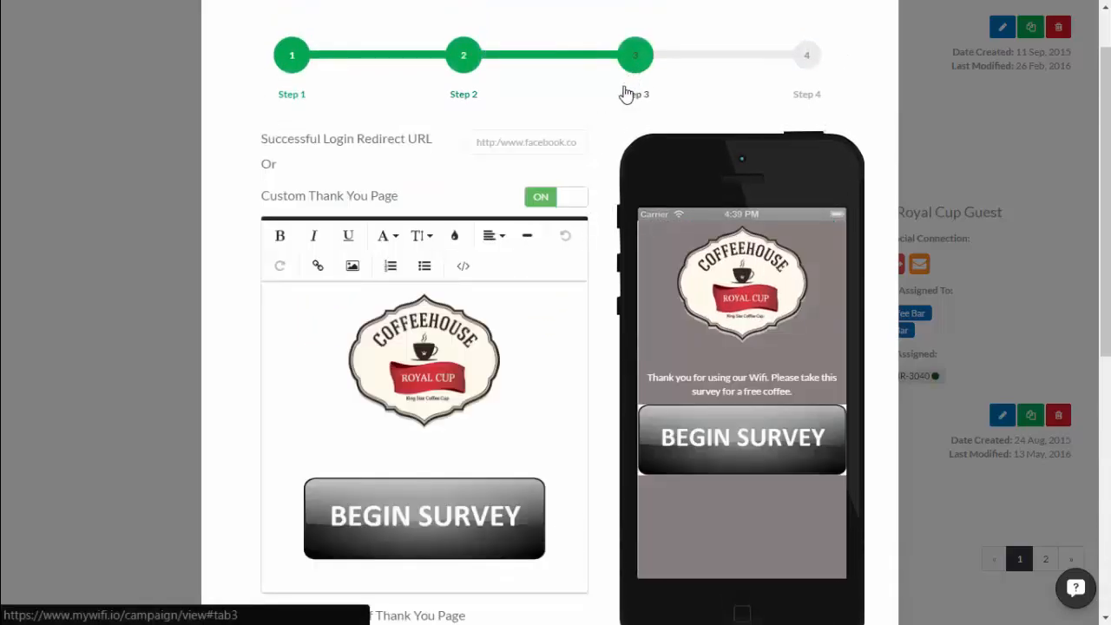
Delete the Begin Survey image and recolour the white thank-you message dark.
{"action": "scroll", "coordinate": [516, 422], "scroll_direction": "down", "scroll_amount": 1}
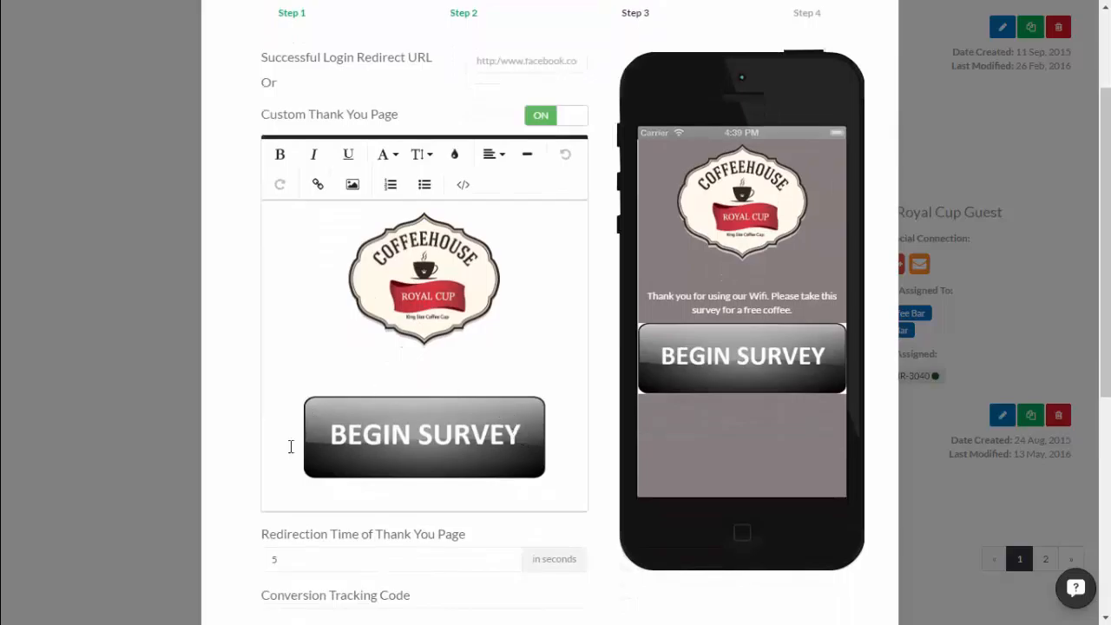
{"action": "left_click", "coordinate": [491, 443]}
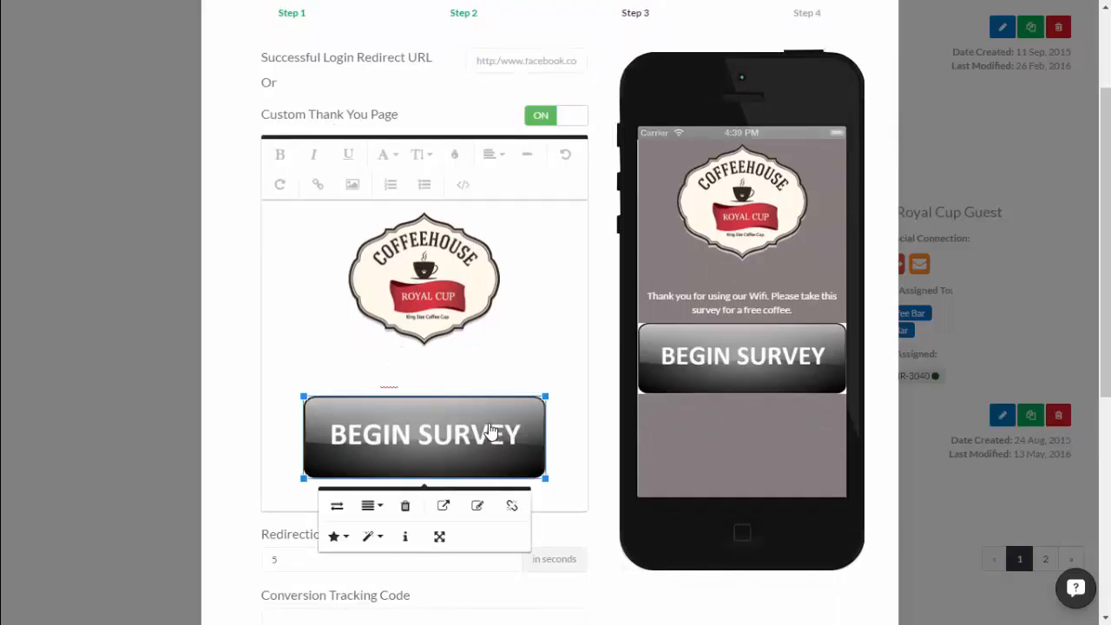
{"action": "left_click", "coordinate": [405, 506]}
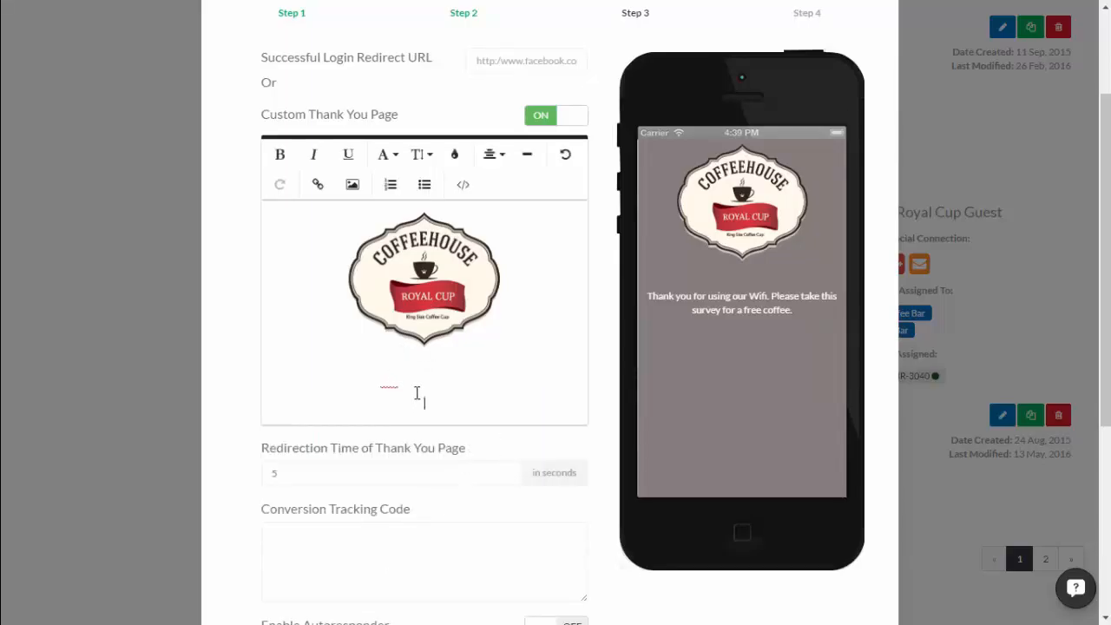
{"action": "triple_click", "coordinate": [508, 382]}
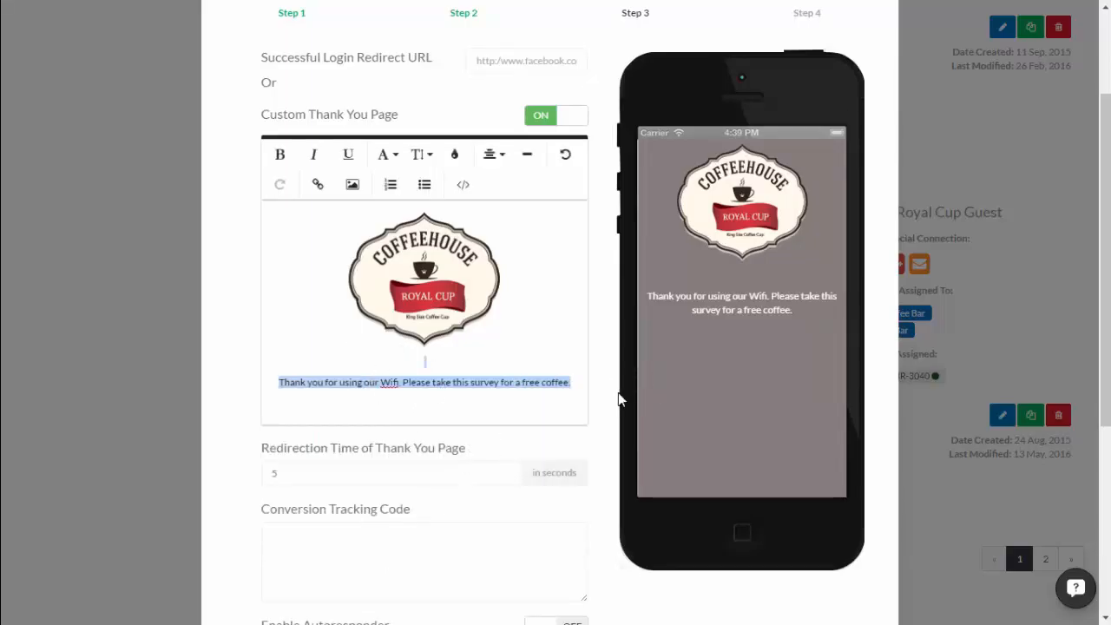
{"action": "left_click", "coordinate": [572, 385]}
{"action": "key", "text": "Return"}
{"action": "key", "text": "Return"}
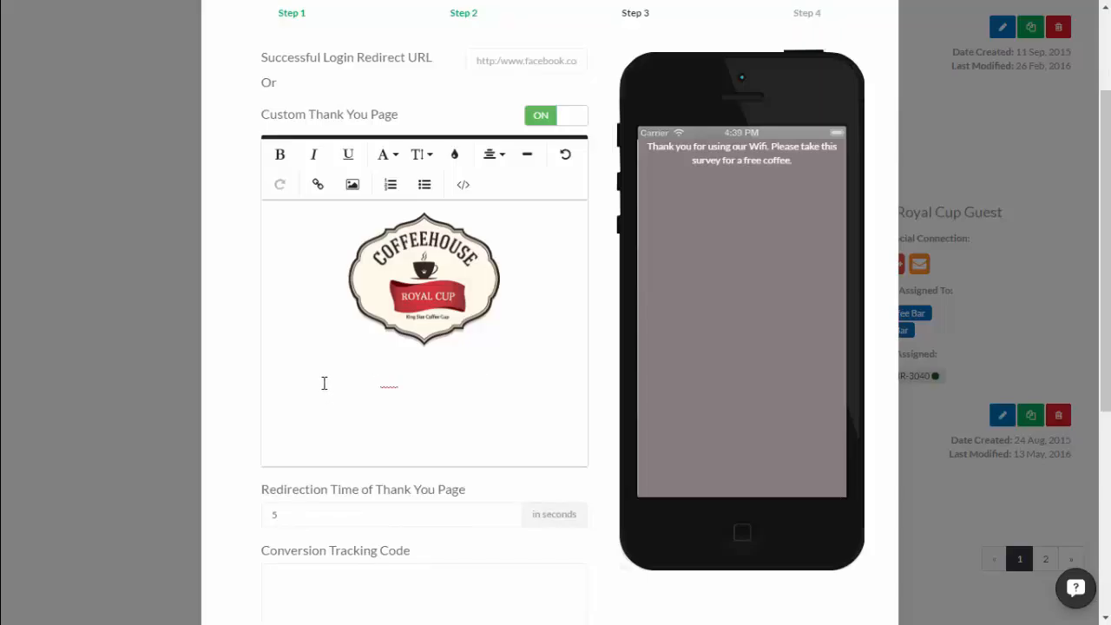
{"action": "left_click_drag", "start_coordinate": [276, 382], "coordinate": [410, 380]}
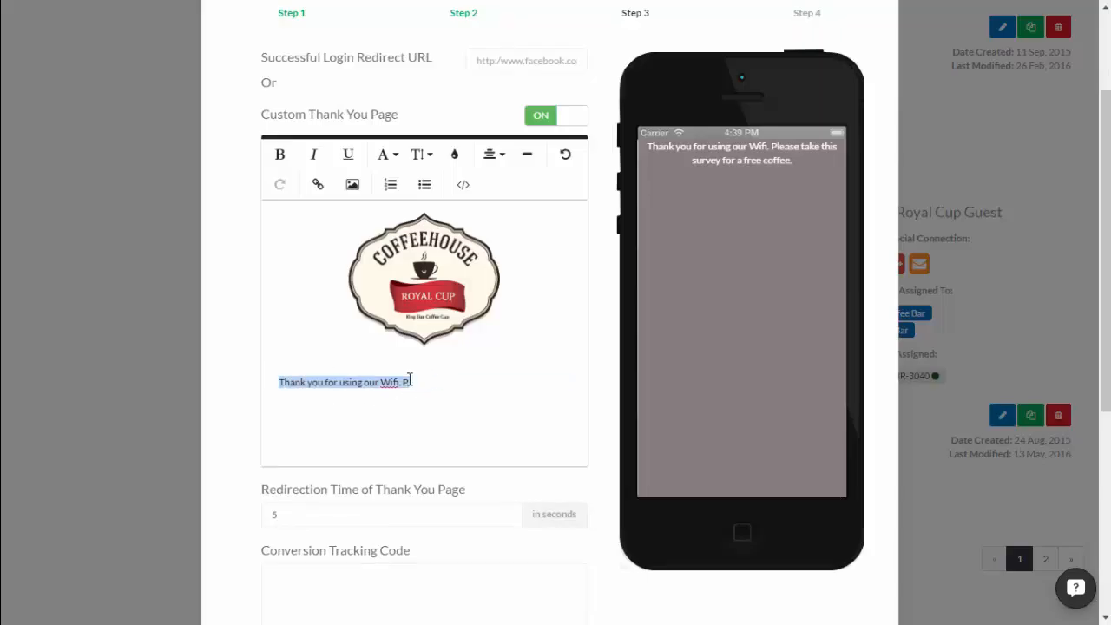
{"action": "left_click", "coordinate": [414, 376]}
{"action": "triple_click", "coordinate": [402, 382]}
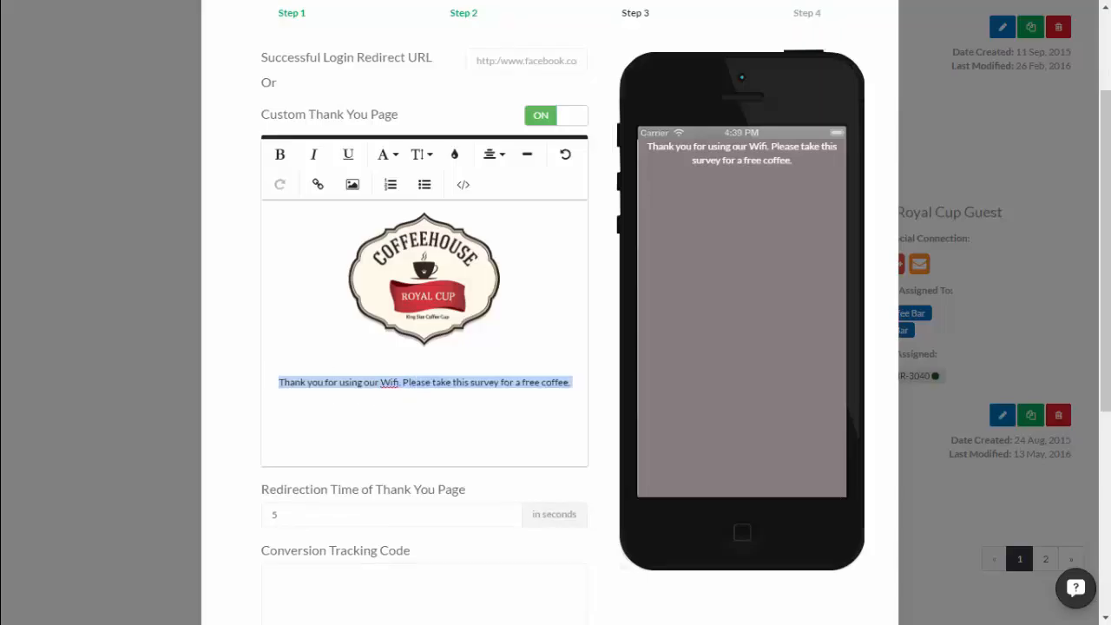
{"action": "left_click", "coordinate": [454, 153]}
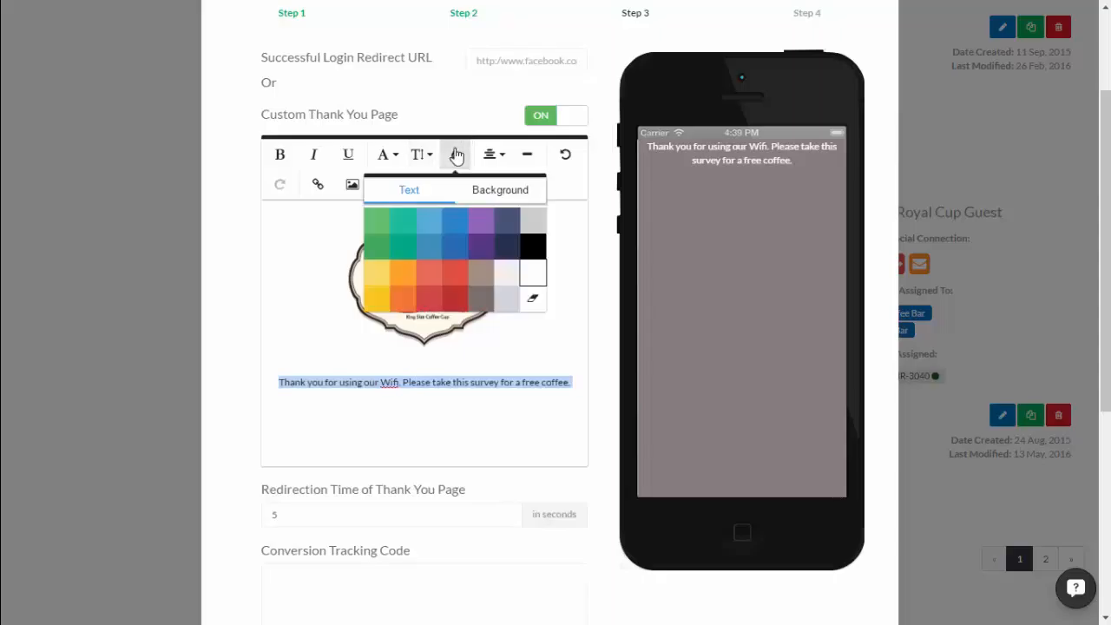
{"action": "left_click", "coordinate": [538, 258]}
Replace the survey wording with 'take the time to visit our sponsors for great offers.'.
{"action": "left_click", "coordinate": [521, 384]}
{"action": "left_click_drag", "start_coordinate": [432, 382], "coordinate": [561, 402]}
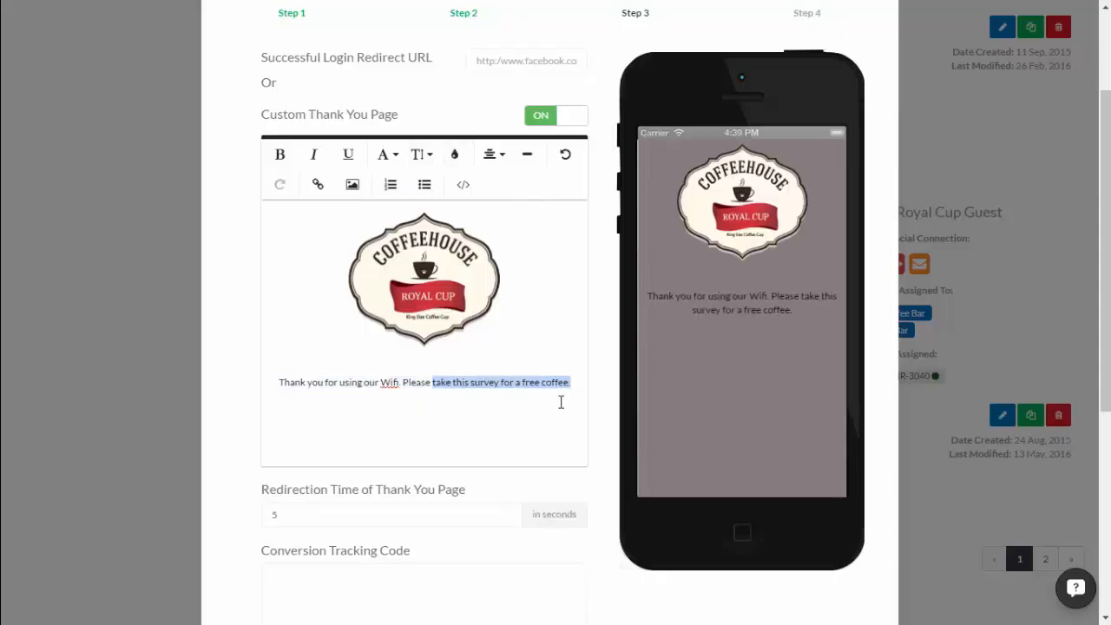
{"action": "left_click", "coordinate": [525, 382]}
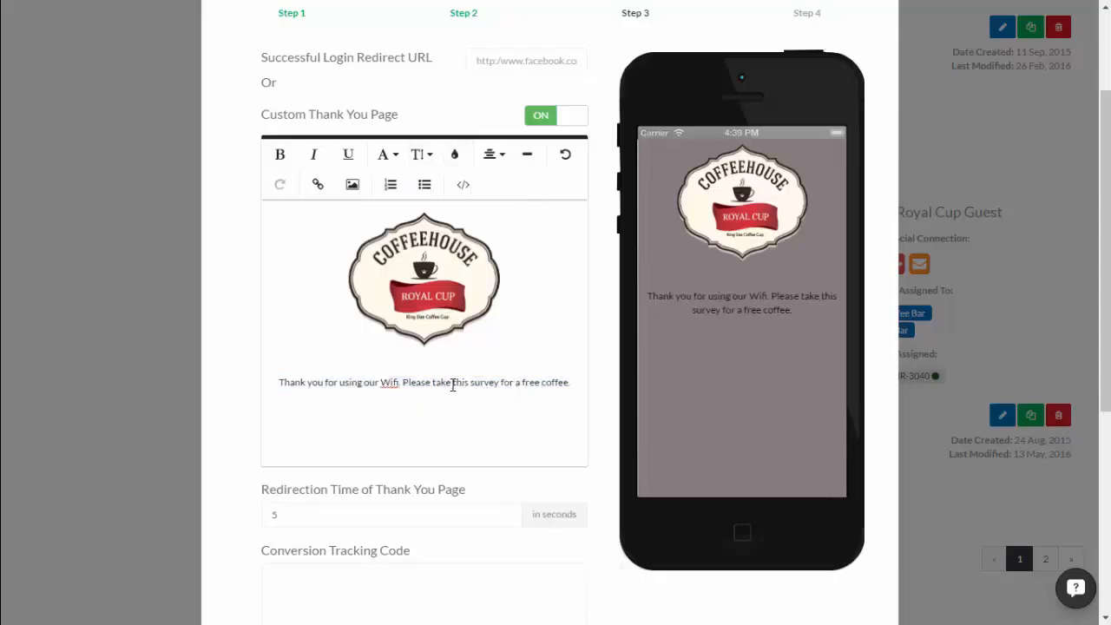
{"action": "left_click_drag", "start_coordinate": [452, 385], "coordinate": [569, 392]}
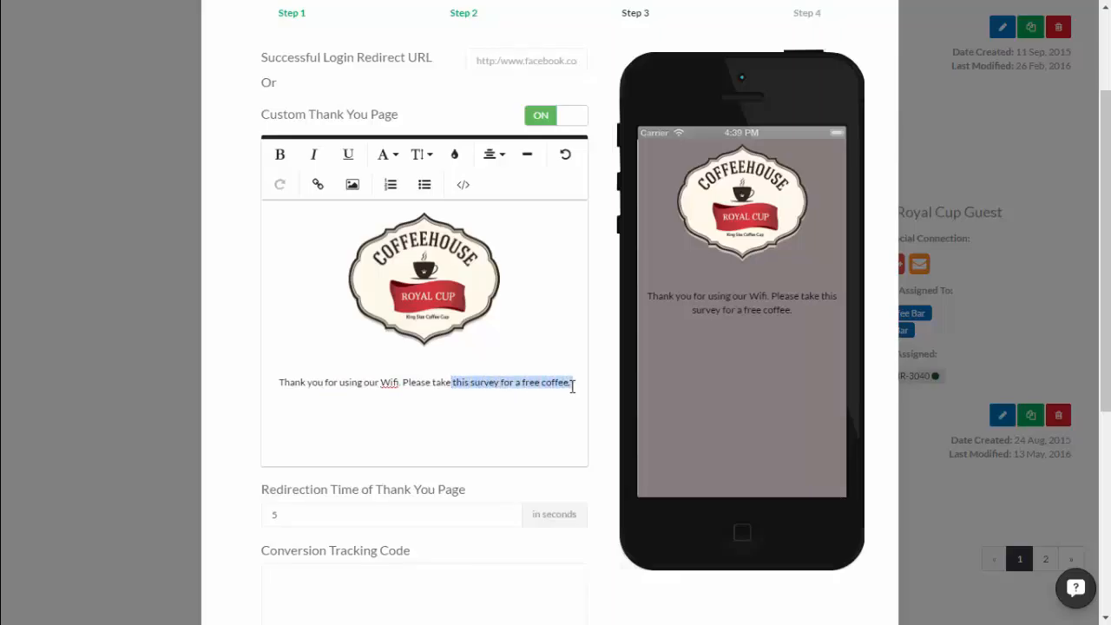
{"action": "key", "text": "BackSpace"}
{"action": "type", "text": "take "}
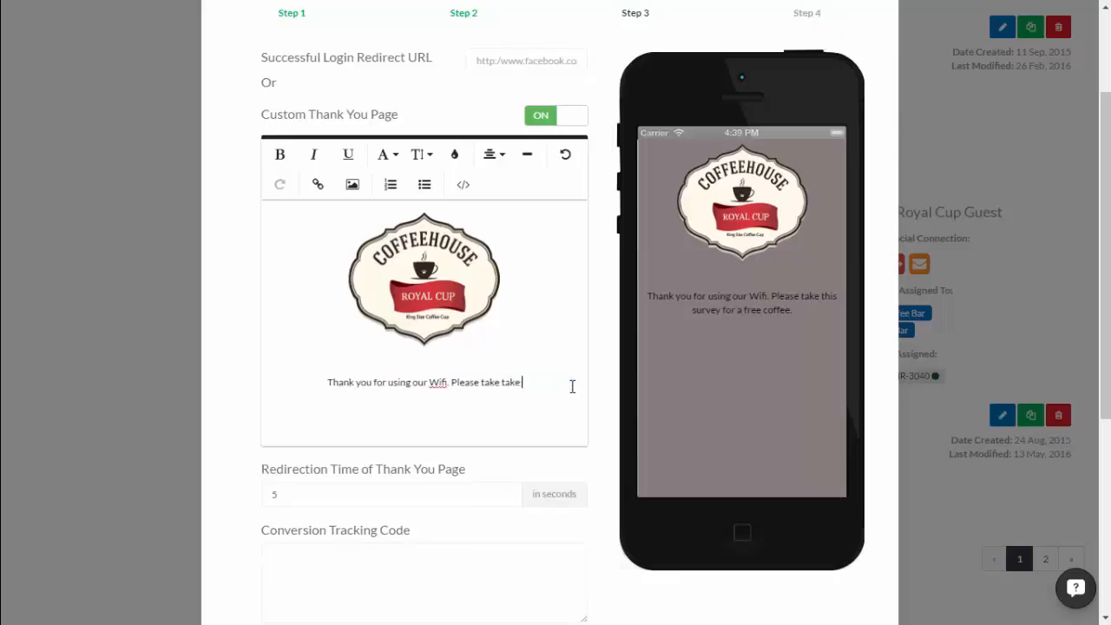
{"action": "type", "text": "the time t"}
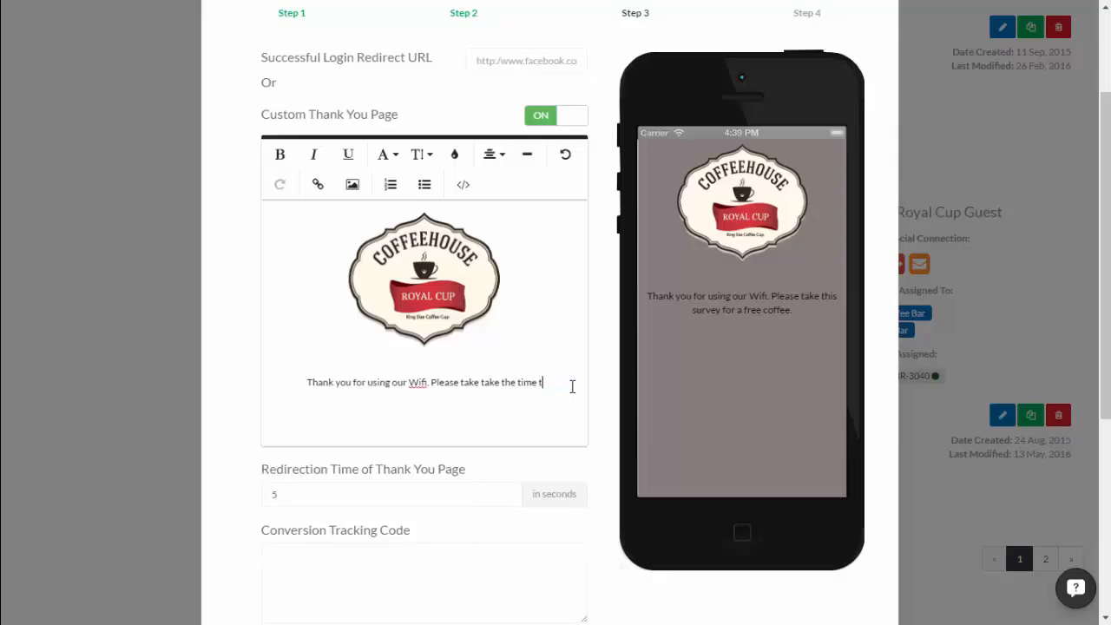
{"action": "type", "text": "o visit o"}
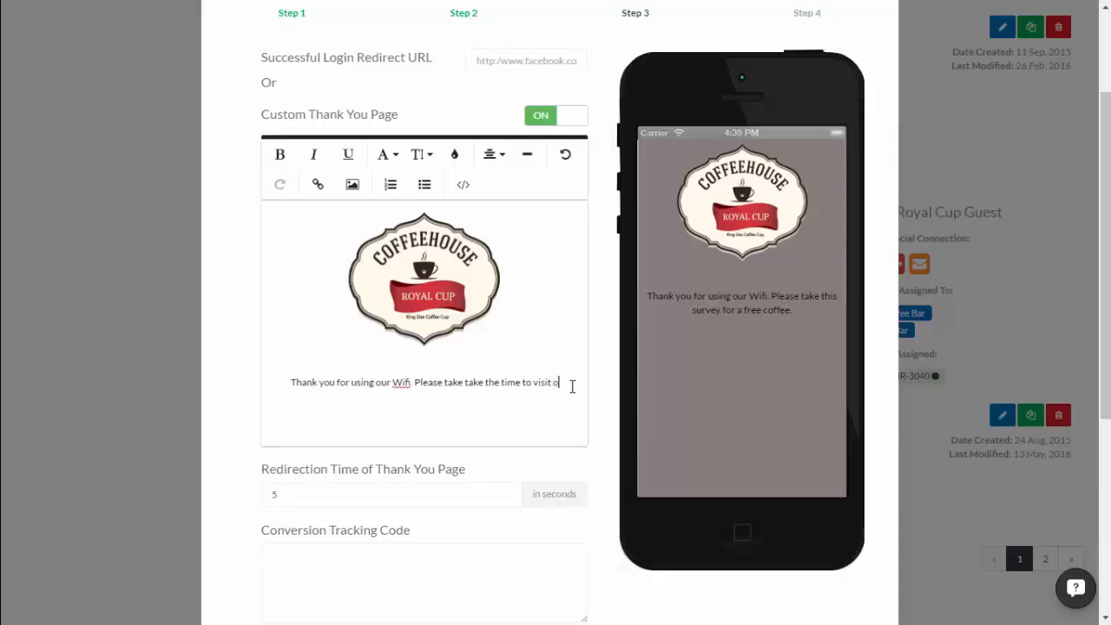
{"action": "type", "text": "ur sponso"}
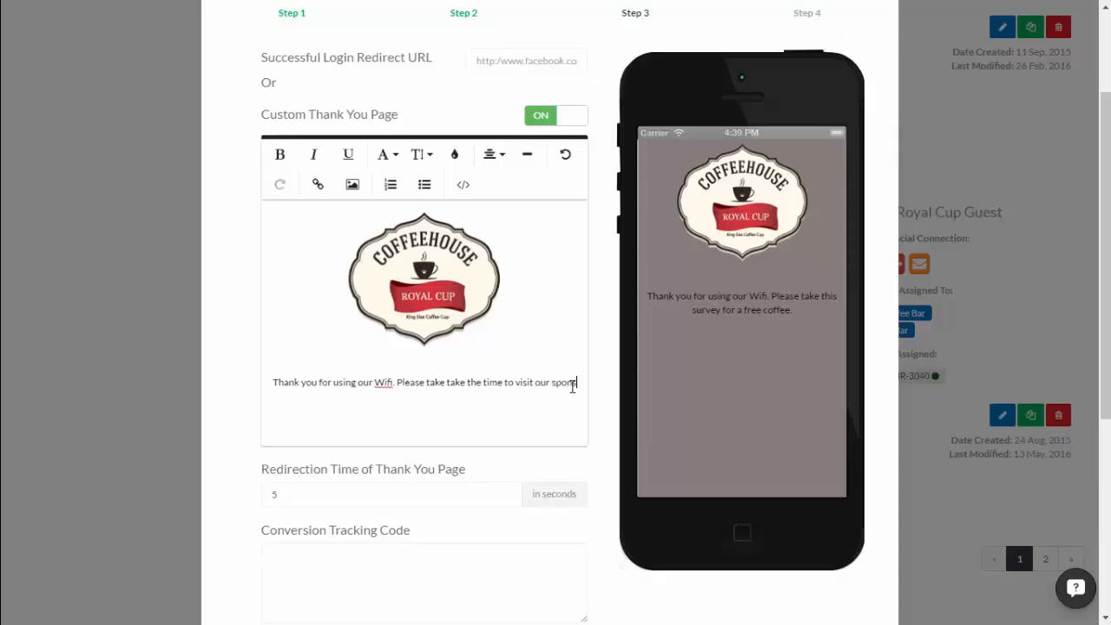
{"action": "type", "text": "rs for "}
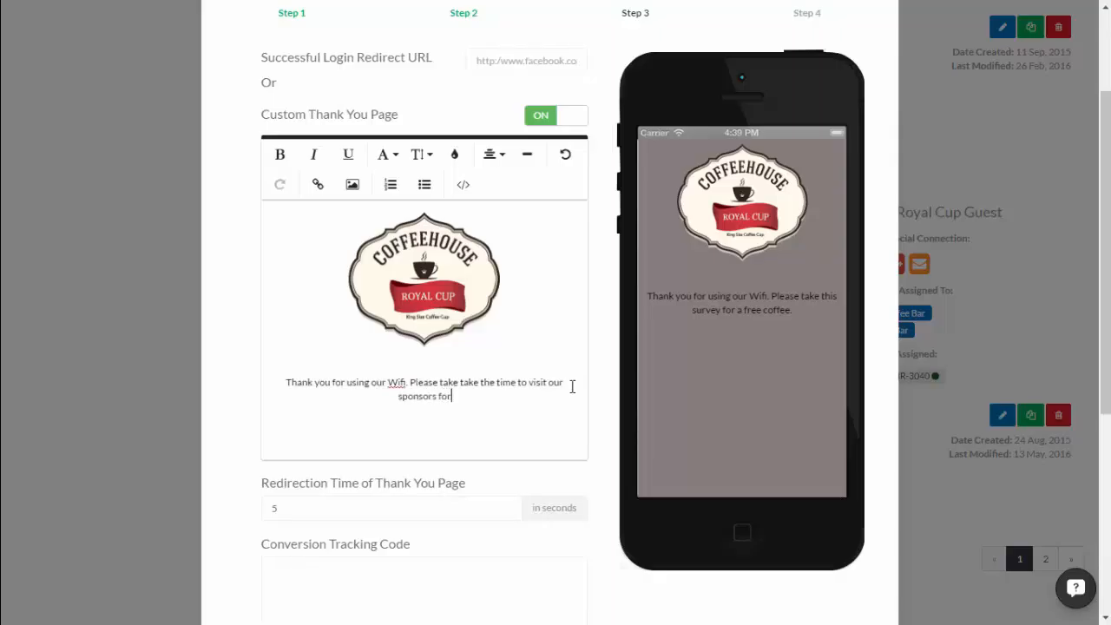
{"action": "type", "text": "gre"}
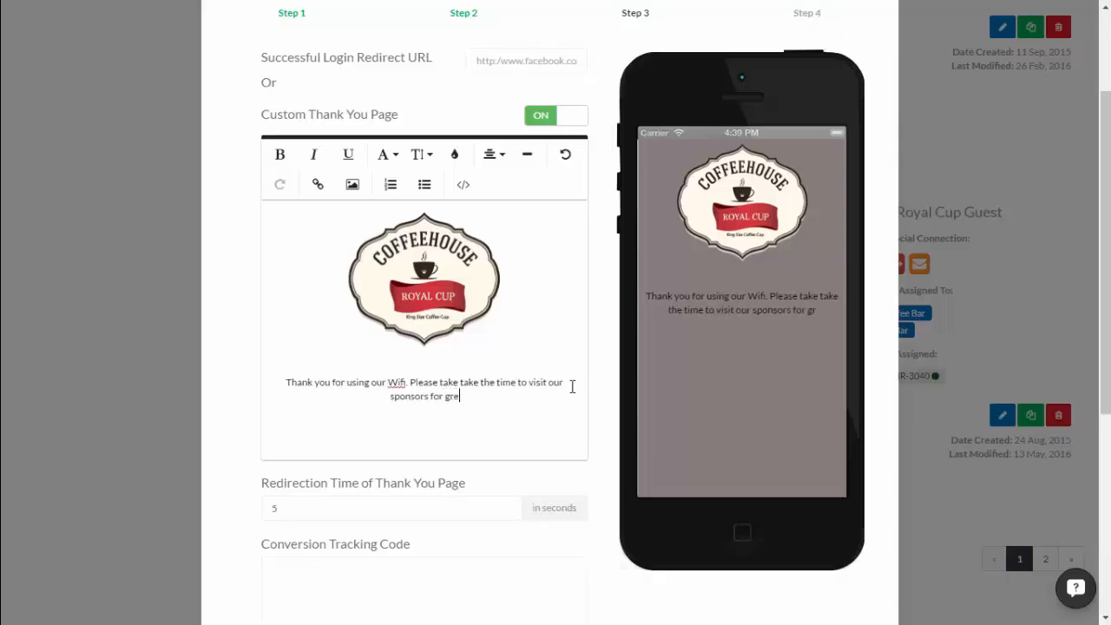
{"action": "type", "text": "at offers."}
{"action": "key", "text": "Return"}
{"action": "key", "text": "Return"}
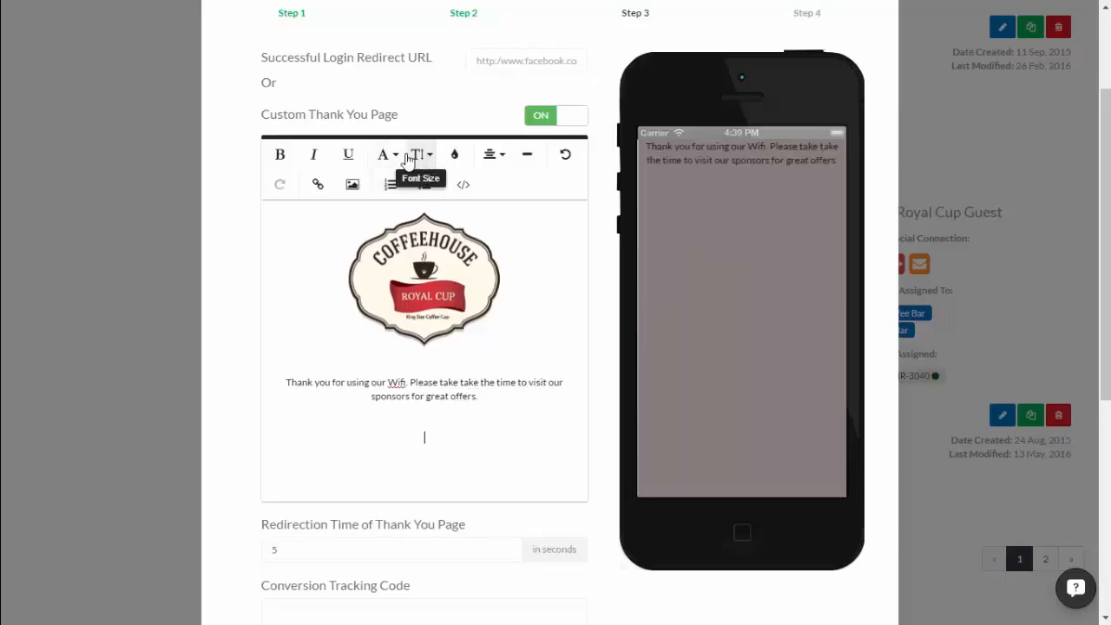
Insert banner 3.png (EmpowerMe) and then banner 2.jpg below it on separate lines.
{"action": "left_click", "coordinate": [352, 184]}
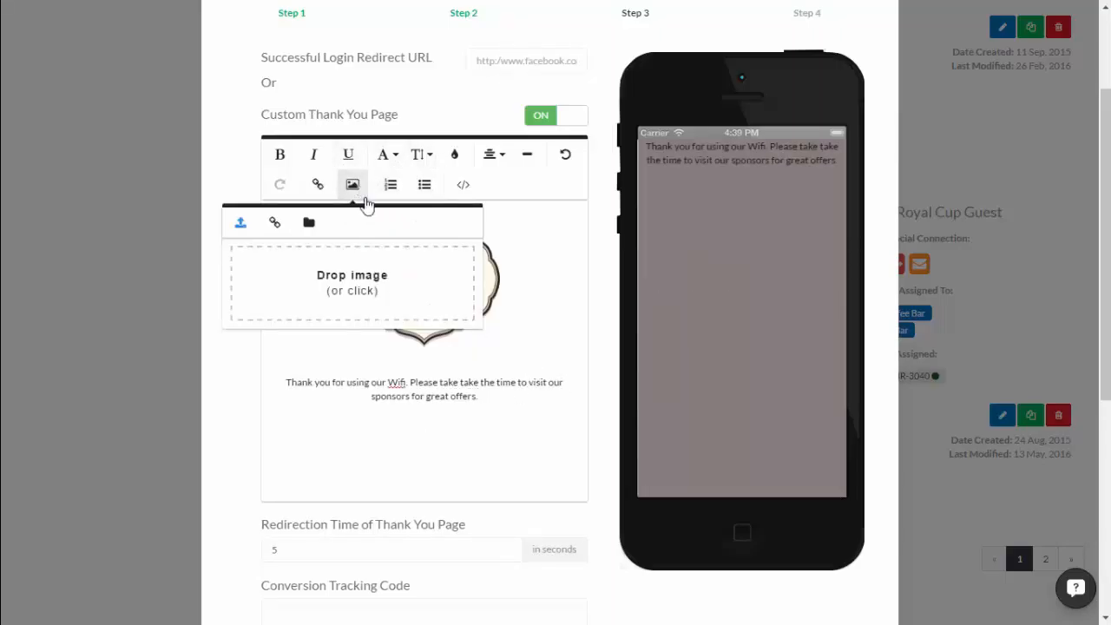
{"action": "left_click", "coordinate": [401, 293]}
{"action": "left_click", "coordinate": [434, 165]}
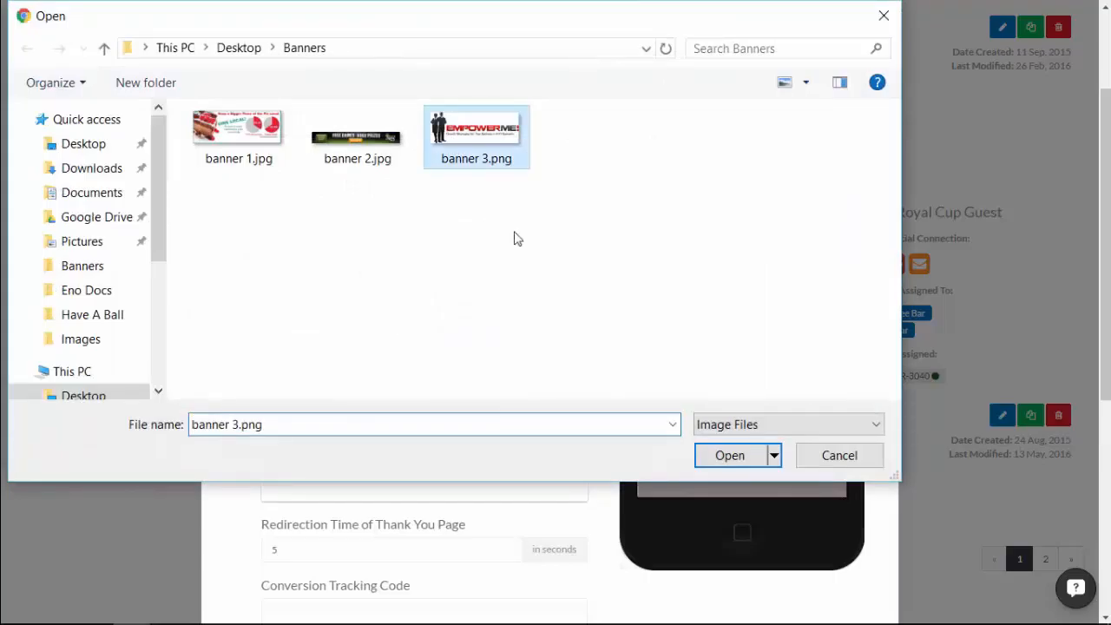
{"action": "left_click", "coordinate": [728, 453]}
{"action": "key", "text": "Return"}
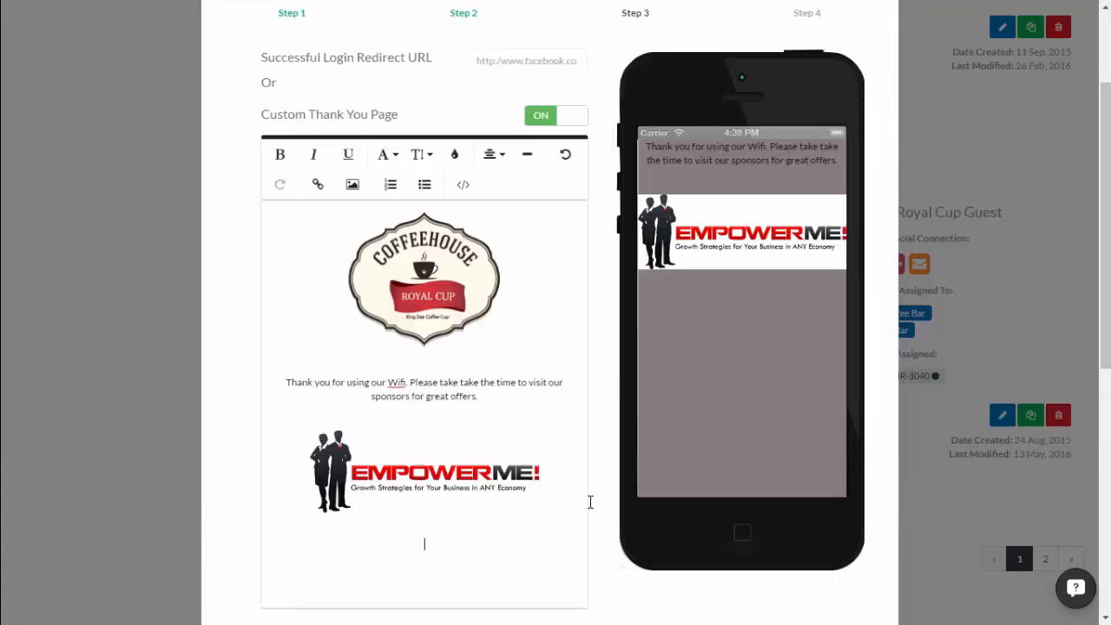
{"action": "left_click", "coordinate": [352, 184]}
{"action": "left_click", "coordinate": [372, 274]}
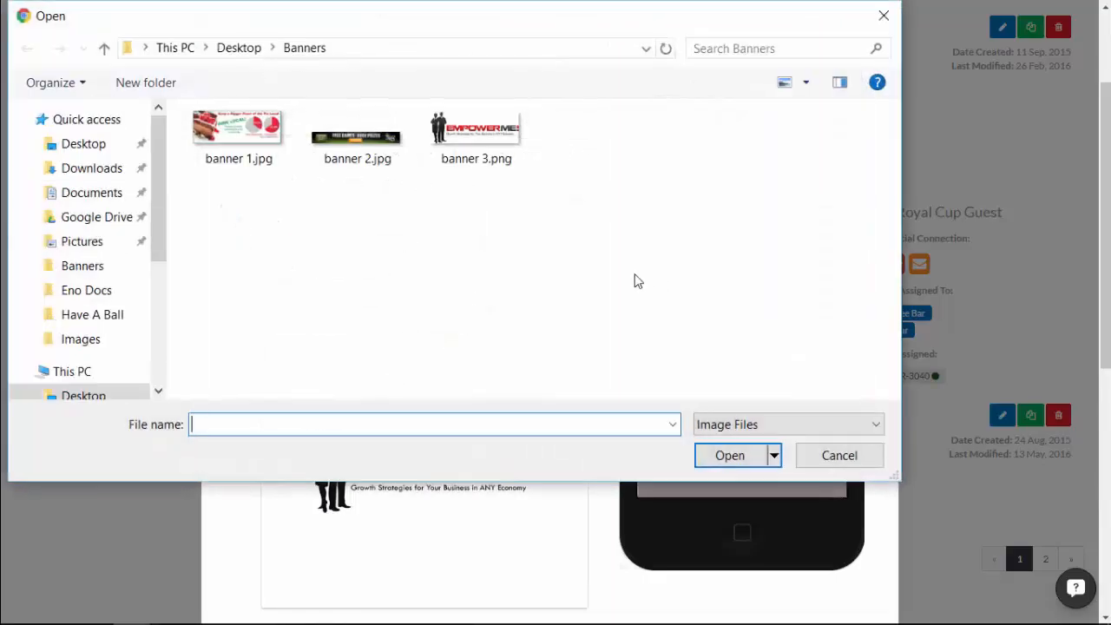
{"action": "left_click", "coordinate": [335, 143]}
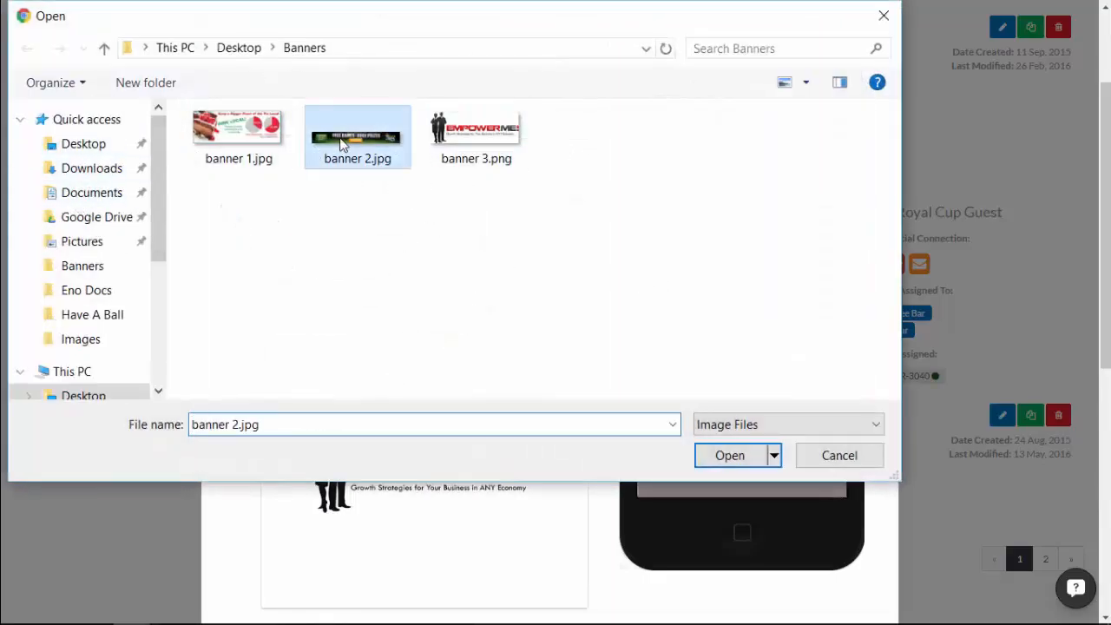
{"action": "left_click", "coordinate": [727, 452]}
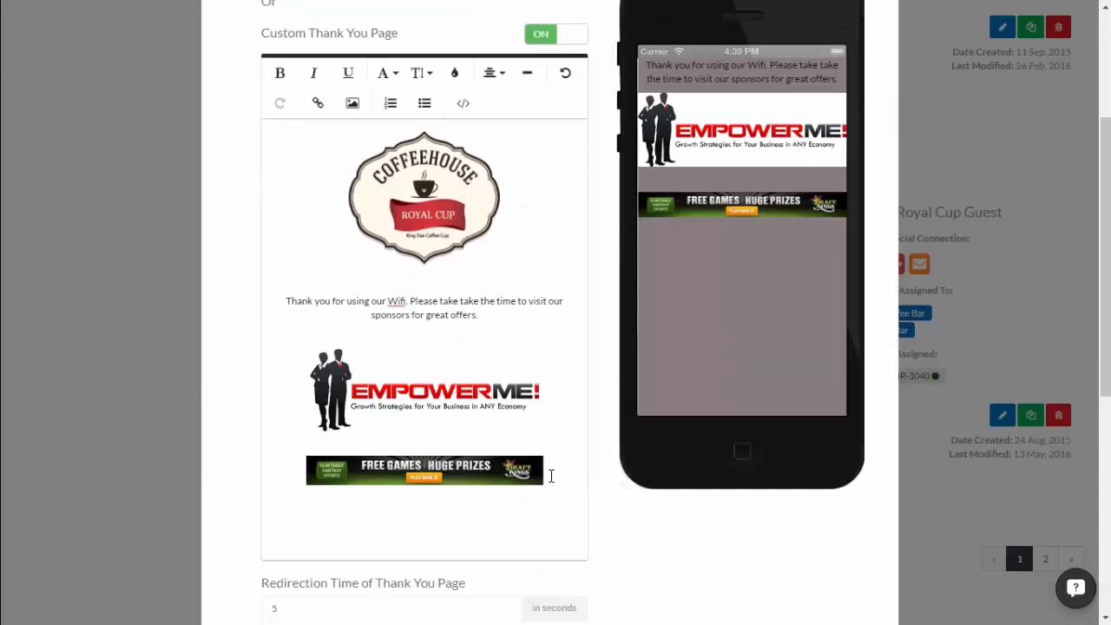
{"action": "key", "text": "Return"}
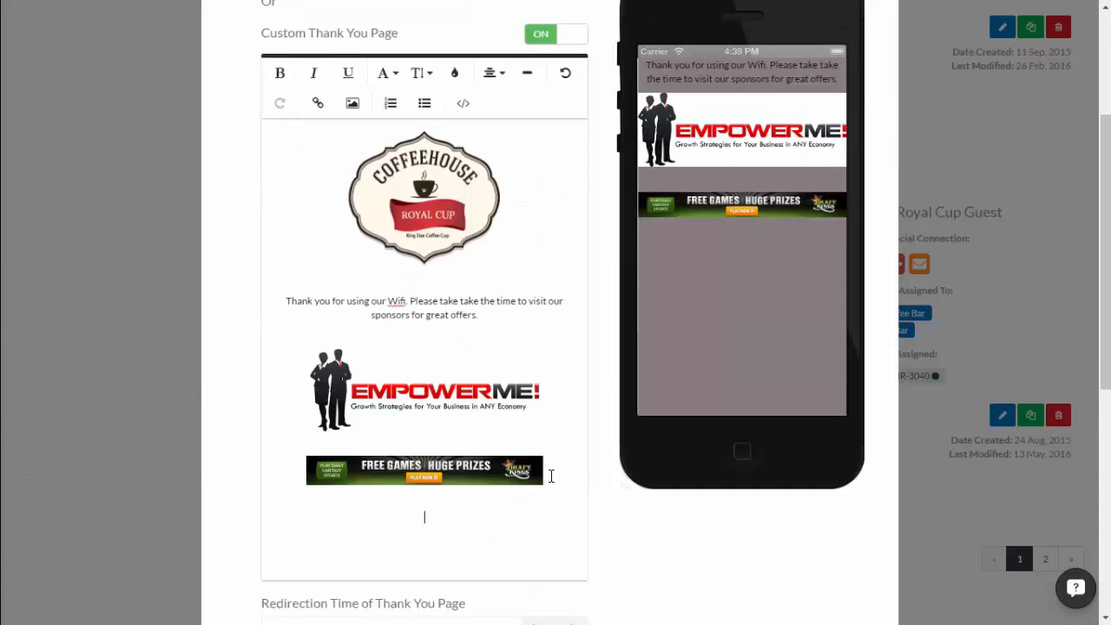
Add the Dine Local banner 1.jpg underneath and shrink it slightly.
{"action": "left_click", "coordinate": [353, 102]}
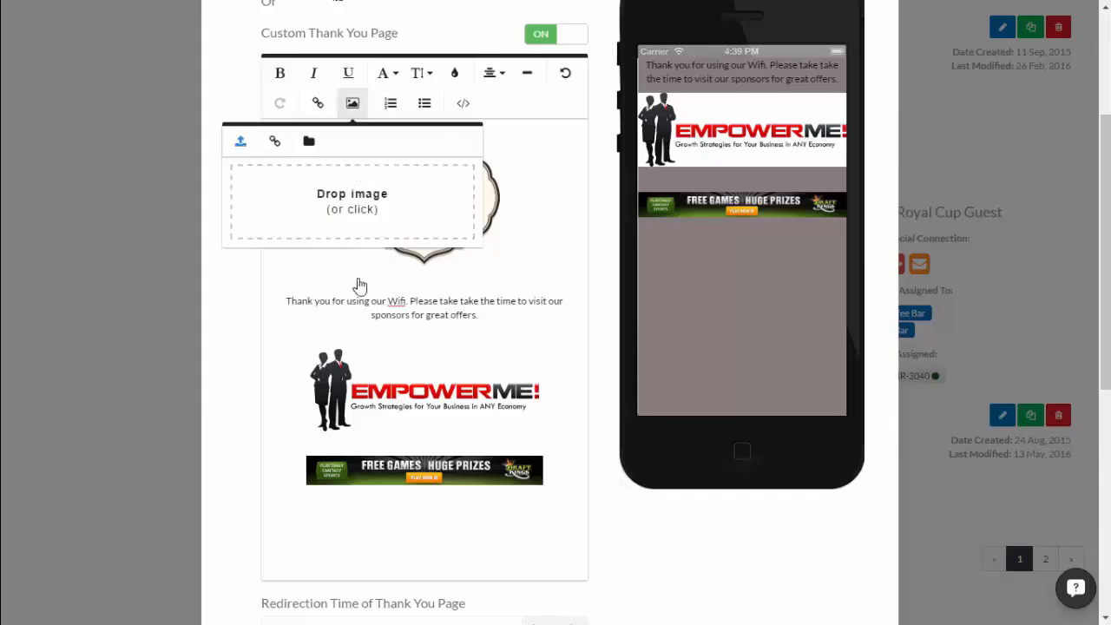
{"action": "left_click", "coordinate": [391, 196]}
{"action": "left_click", "coordinate": [230, 135]}
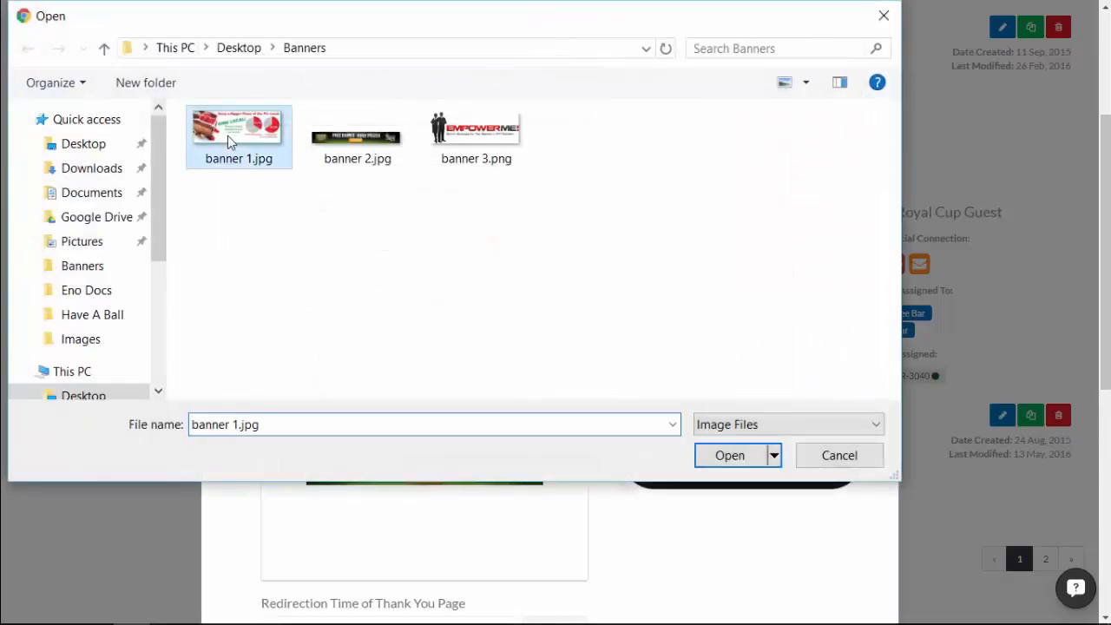
{"action": "left_click", "coordinate": [727, 455]}
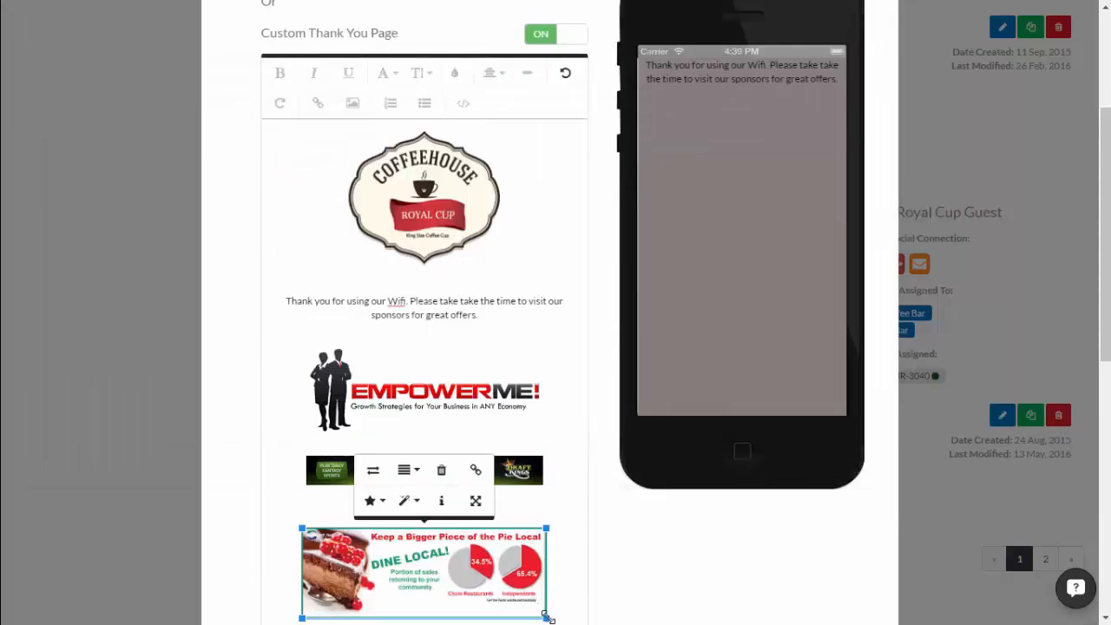
{"action": "left_click_drag", "start_coordinate": [546, 617], "coordinate": [544, 616]}
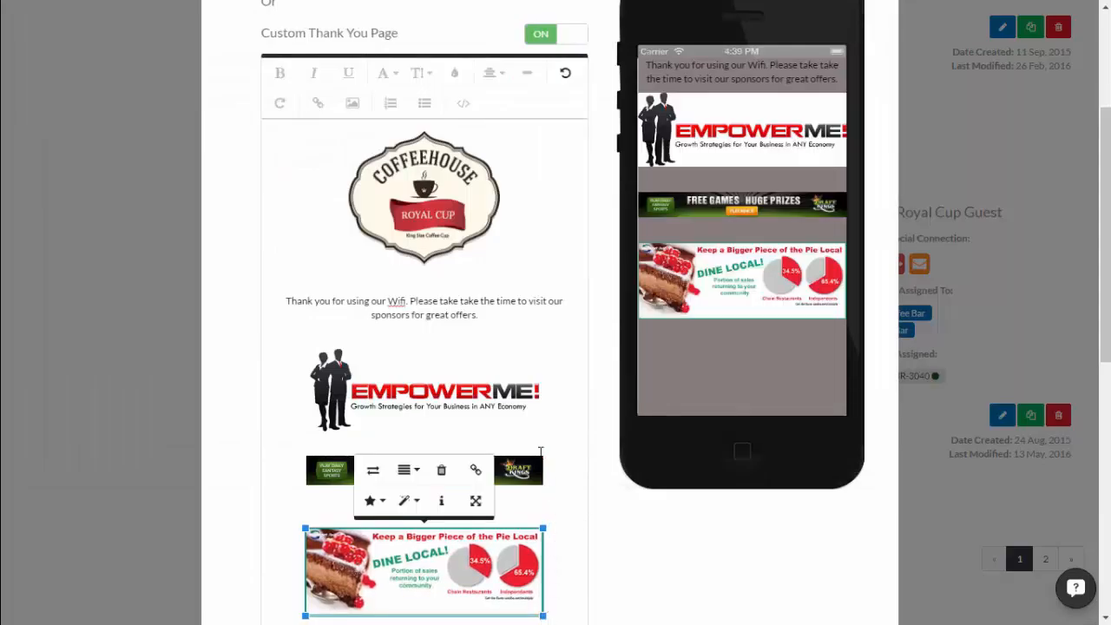
{"action": "scroll", "coordinate": [486, 442], "scroll_direction": "down", "scroll_amount": 1}
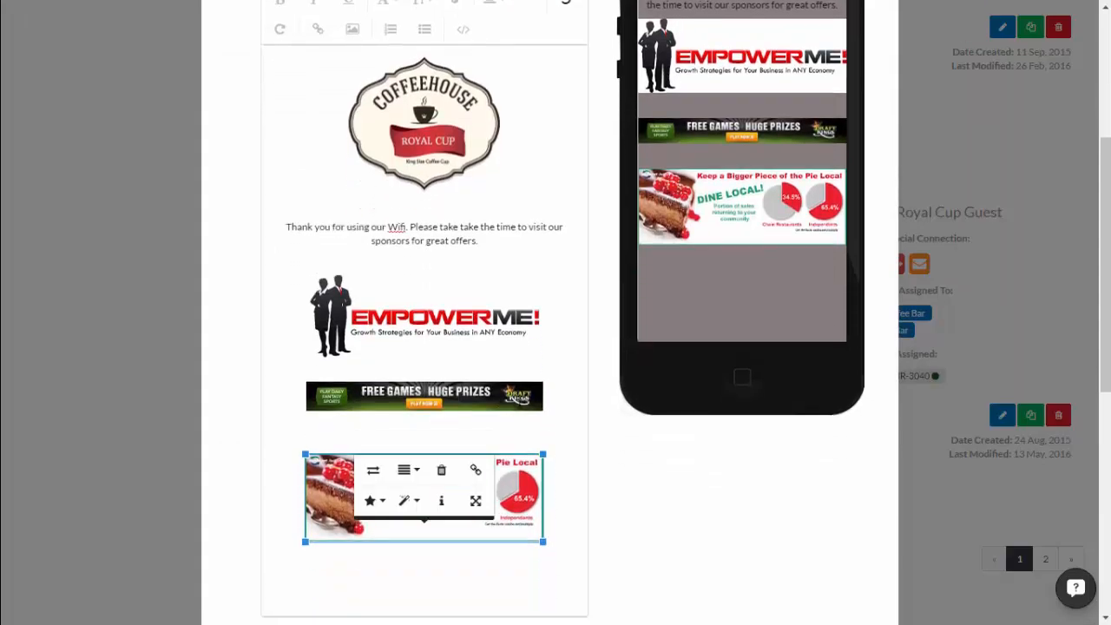
{"action": "left_click", "coordinate": [501, 408]}
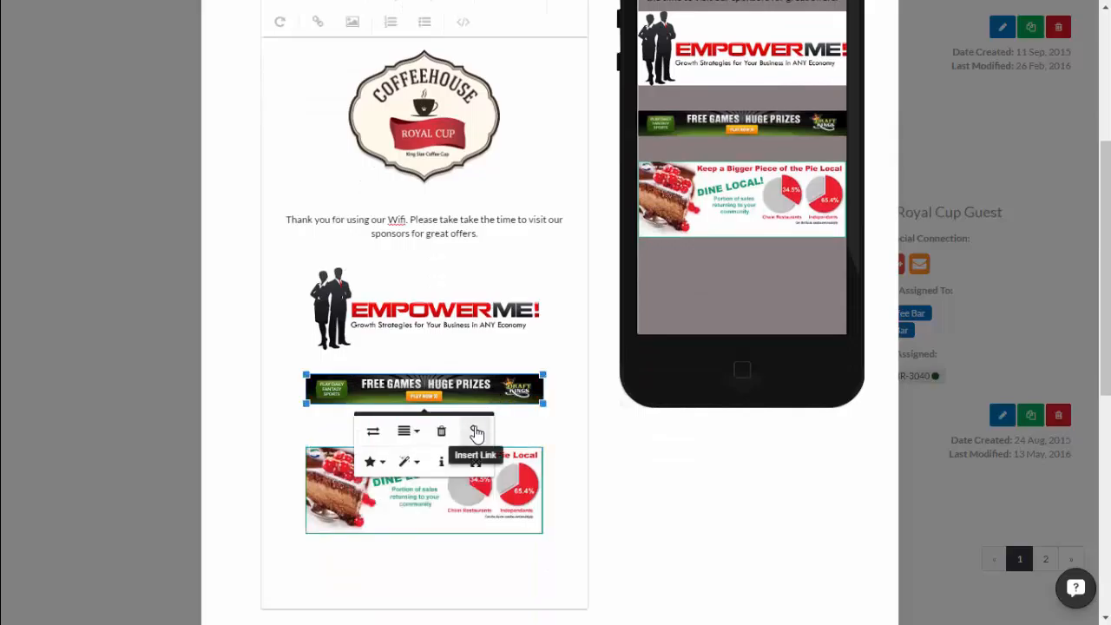
{"action": "left_click", "coordinate": [476, 431]}
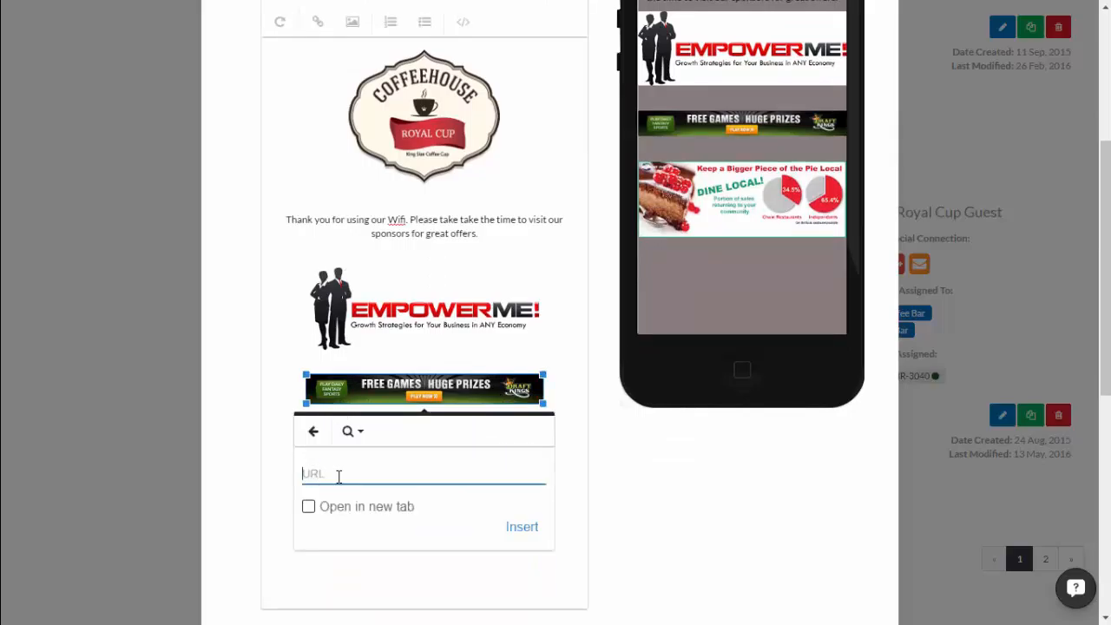
{"action": "type", "text": "https://www.draftkings.com"}
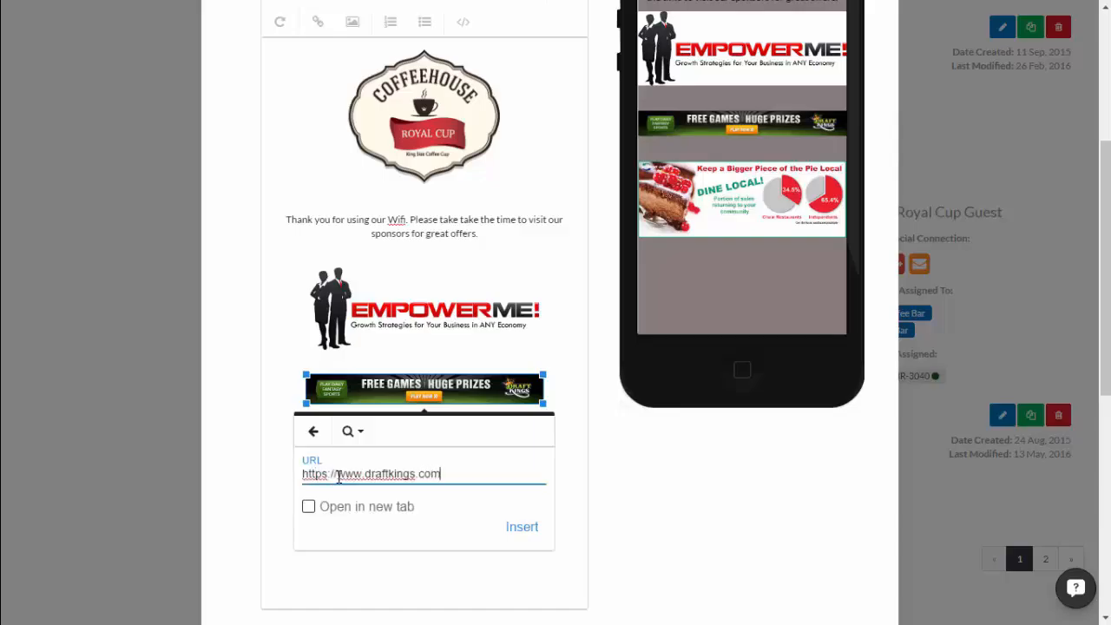
{"action": "left_click", "coordinate": [515, 529]}
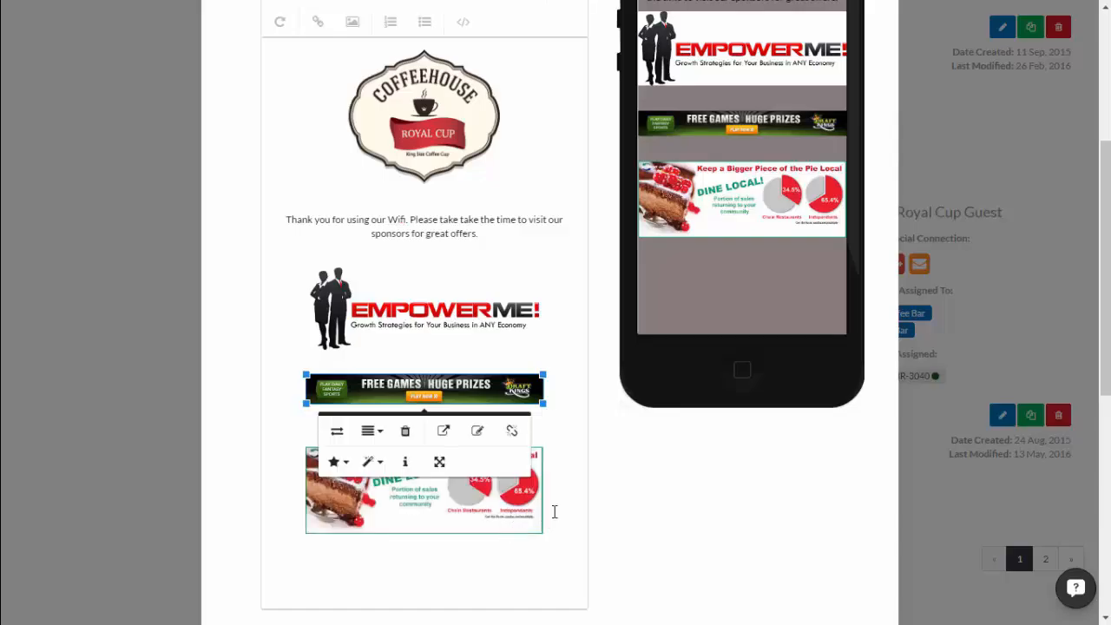
{"action": "left_click", "coordinate": [571, 429]}
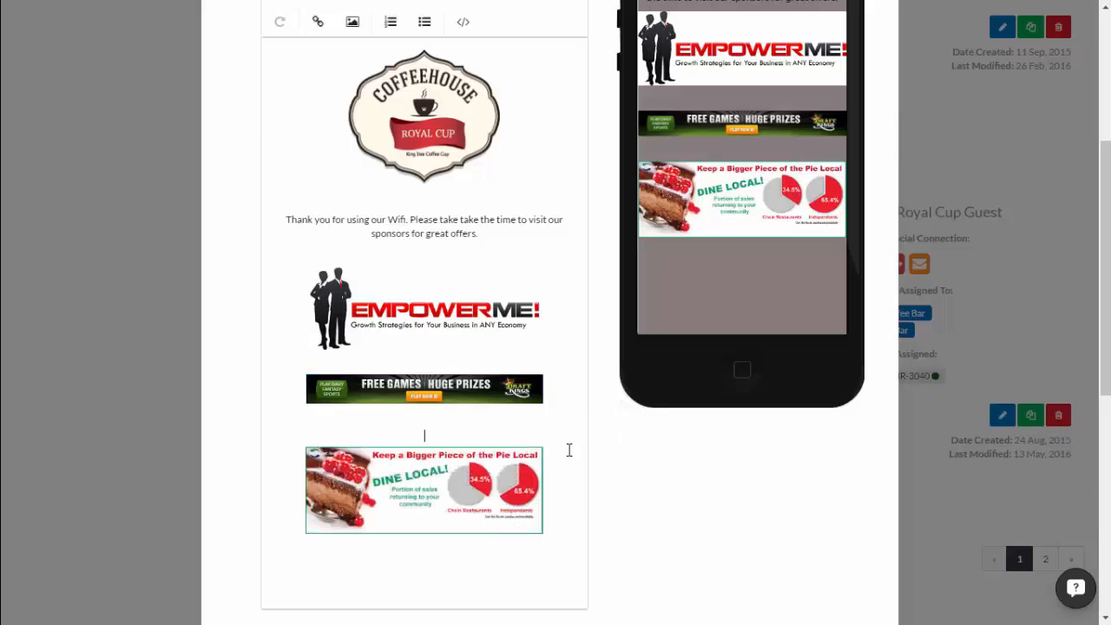
{"action": "scroll", "coordinate": [568, 450], "scroll_direction": "up", "scroll_amount": 3}
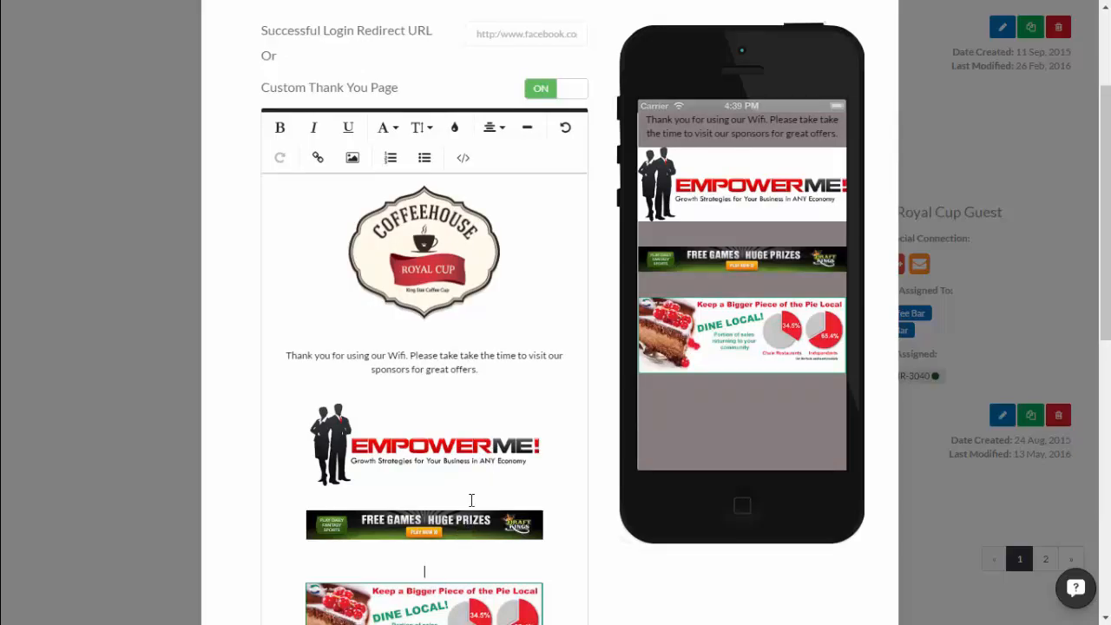
{"action": "scroll", "coordinate": [492, 298], "scroll_direction": "up", "scroll_amount": 1}
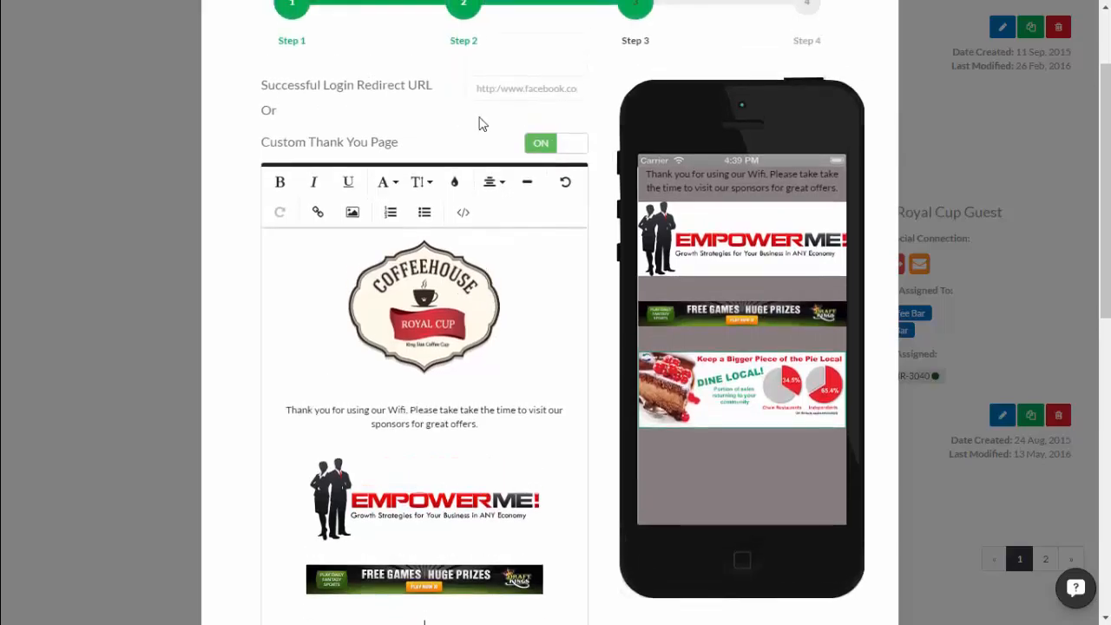
Go to Step 4 of the wizard and save the Coffee Bar Campaign with Update.
{"action": "left_click", "coordinate": [515, 91]}
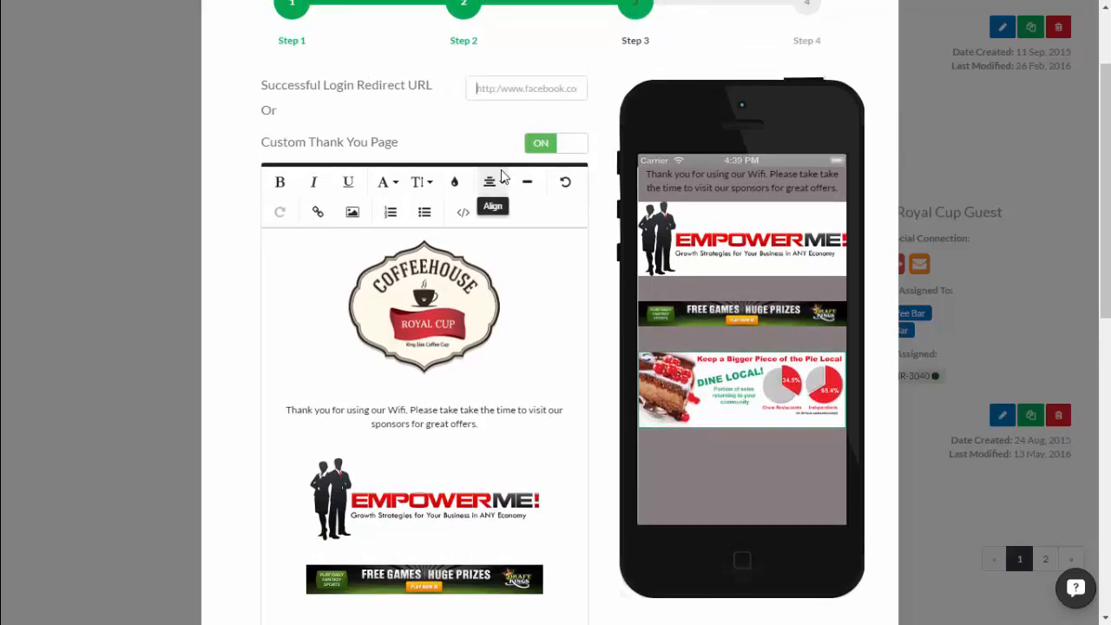
{"action": "scroll", "coordinate": [560, 261], "scroll_direction": "down", "scroll_amount": 4}
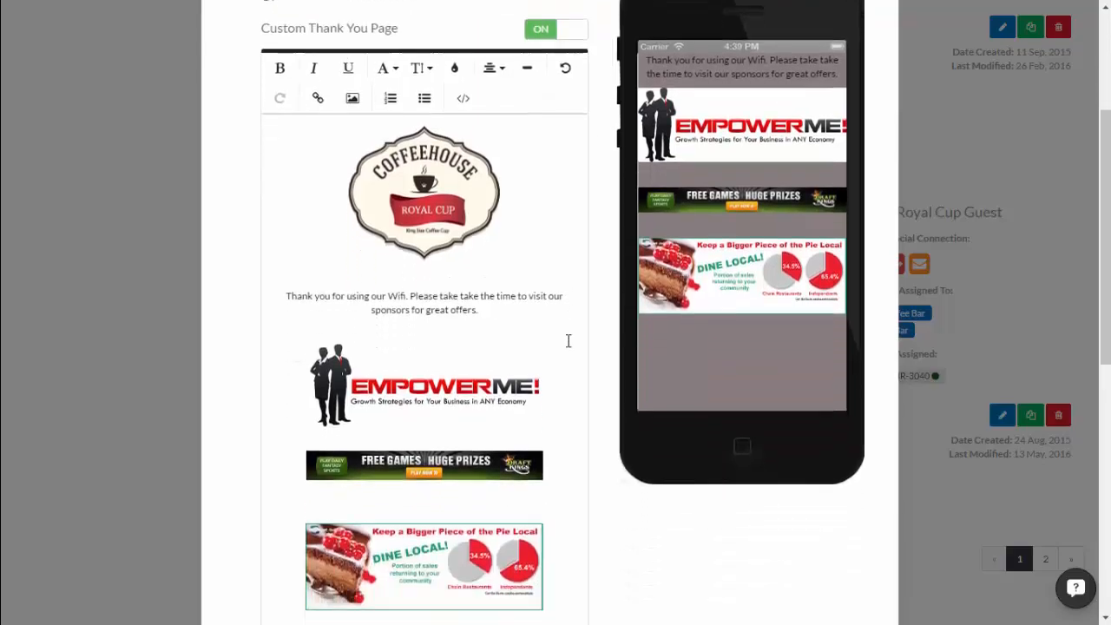
{"action": "scroll", "coordinate": [593, 440], "scroll_direction": "up", "scroll_amount": 5}
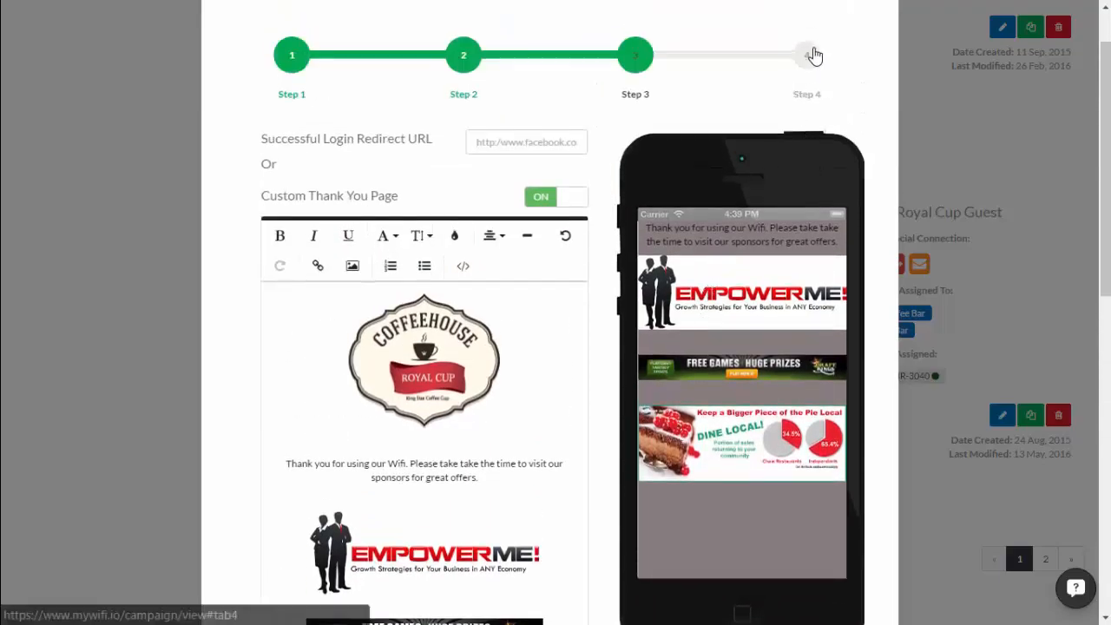
{"action": "left_click", "coordinate": [809, 52]}
{"action": "scroll", "coordinate": [756, 442], "scroll_direction": "down", "scroll_amount": 3}
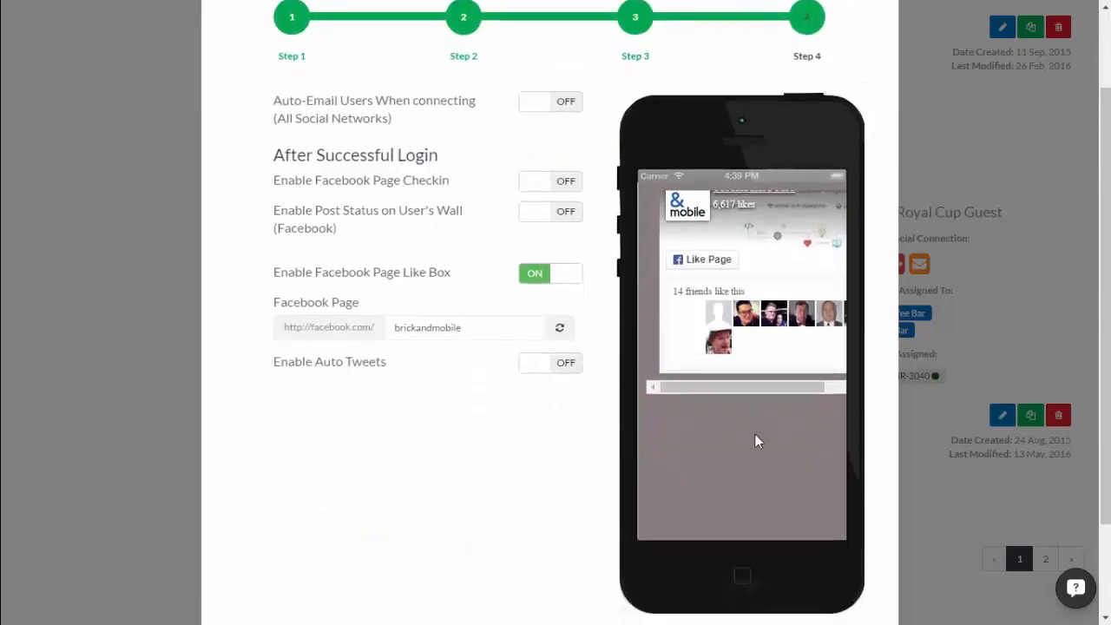
{"action": "left_click", "coordinate": [806, 559]}
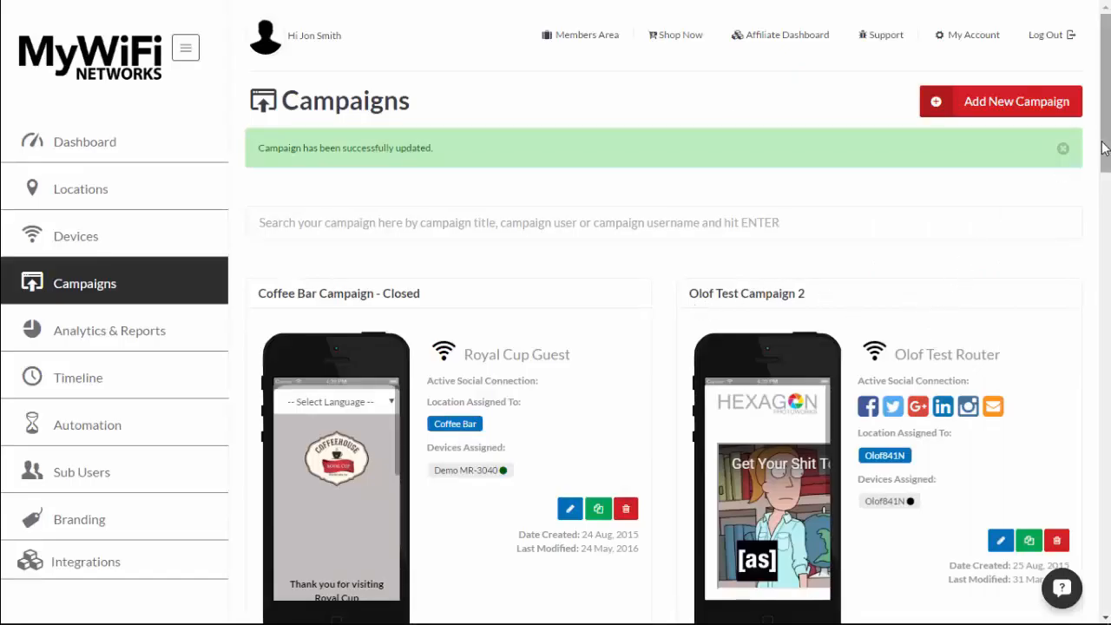
{"action": "left_click_drag", "start_coordinate": [1105, 148], "coordinate": [1096, 619]}
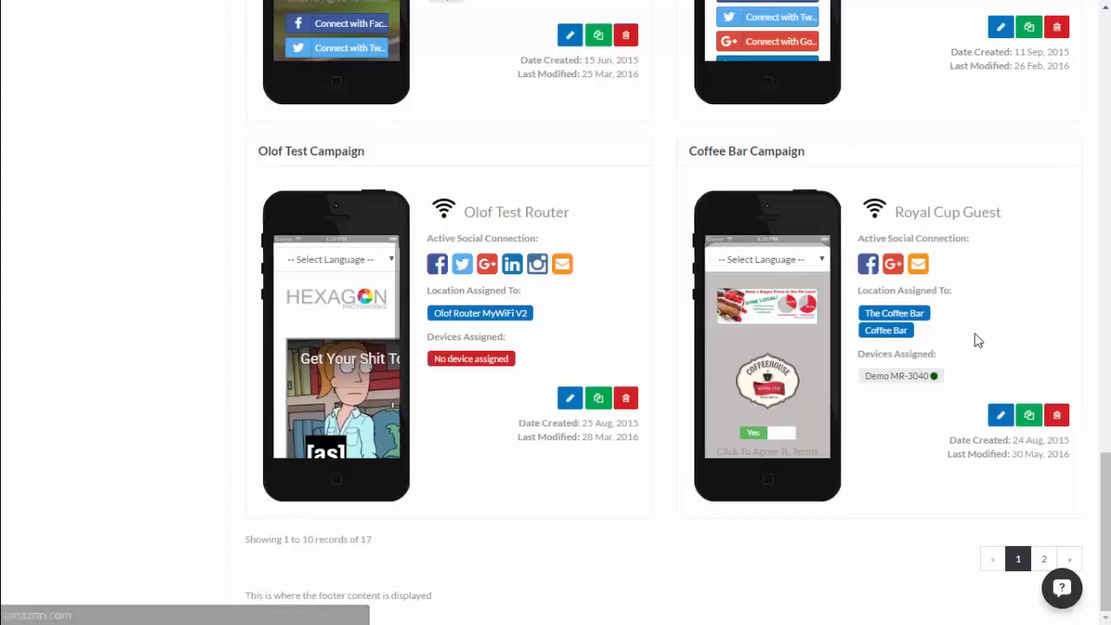
Clone the Coffee Bar Campaign to create Coffee Bar Campaign(copy).
{"action": "left_click", "coordinate": [1028, 417]}
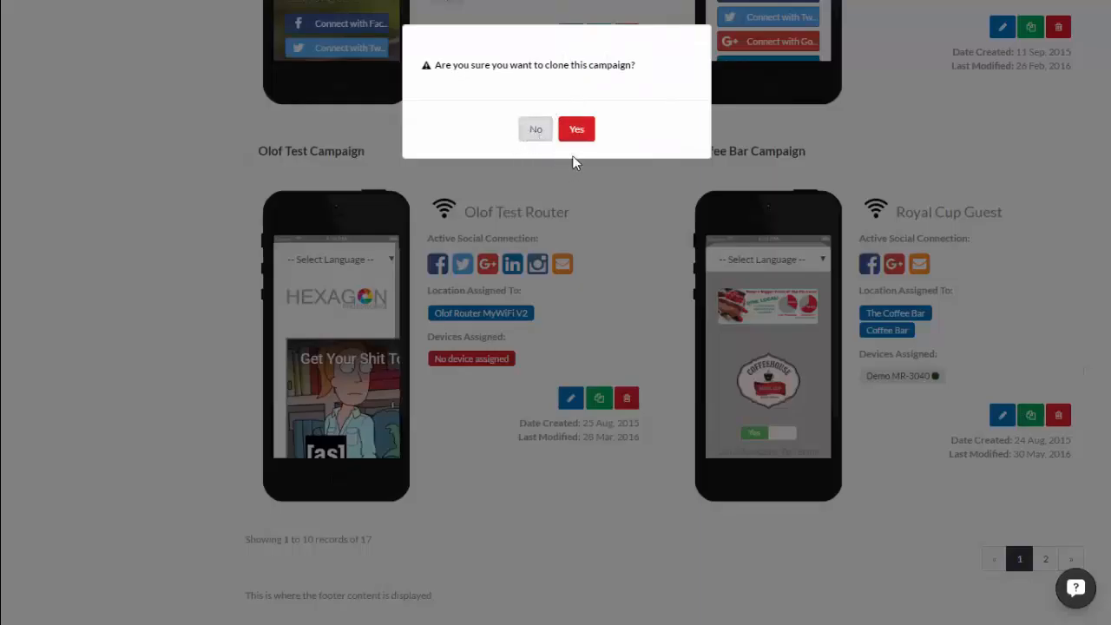
{"action": "left_click", "coordinate": [576, 130]}
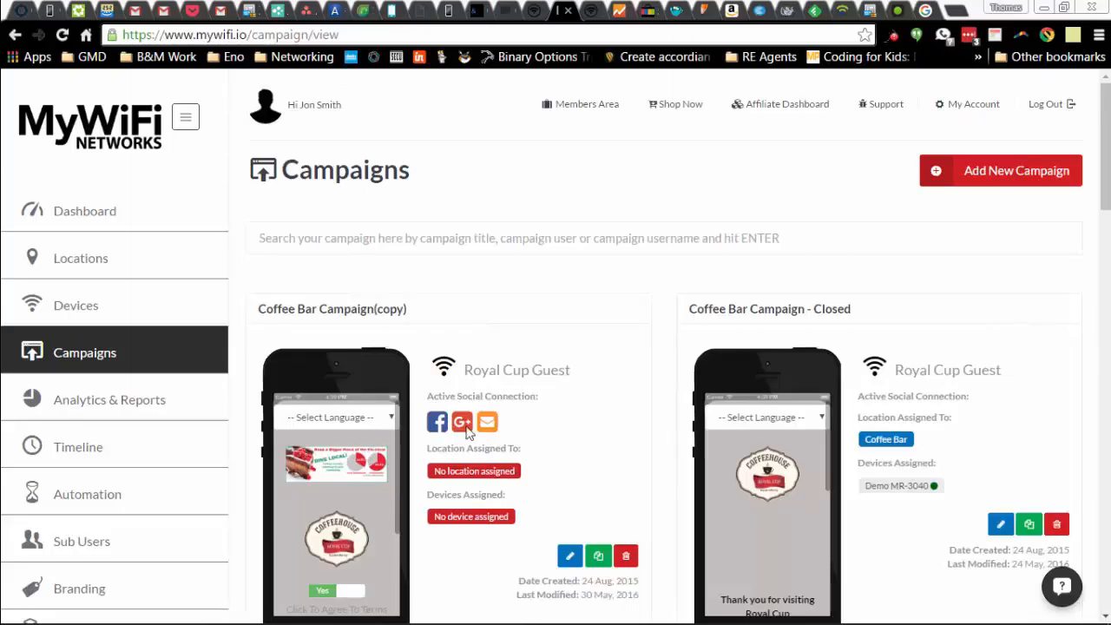
{"action": "left_click_drag", "start_coordinate": [409, 310], "coordinate": [298, 309]}
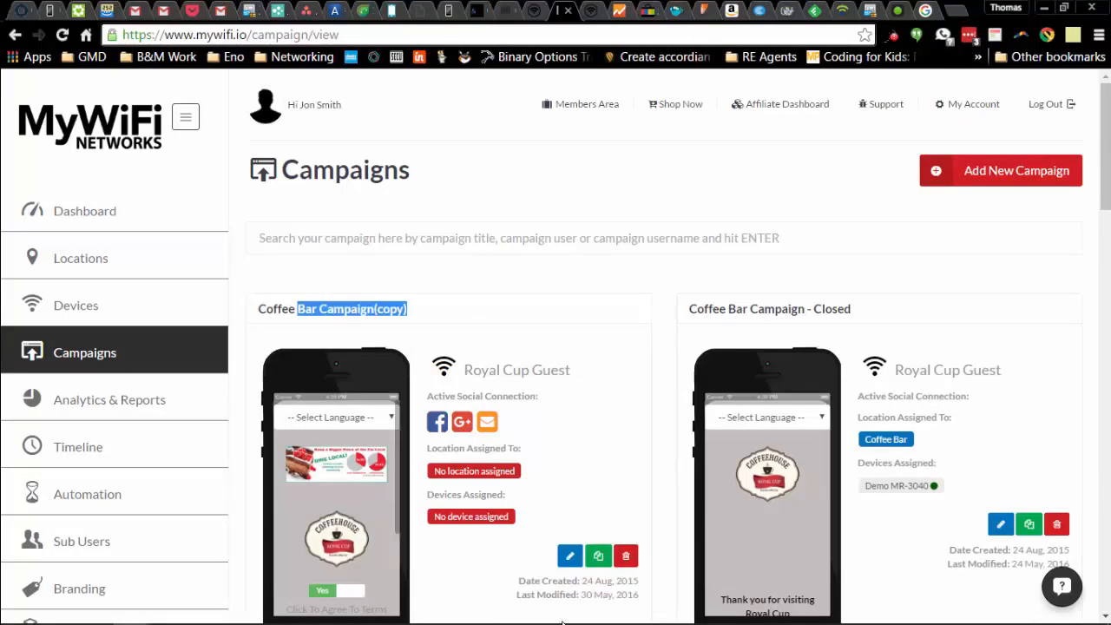
Edit the copy and change '(copy)' in its name to ' - Amazon'.
{"action": "left_click", "coordinate": [570, 555]}
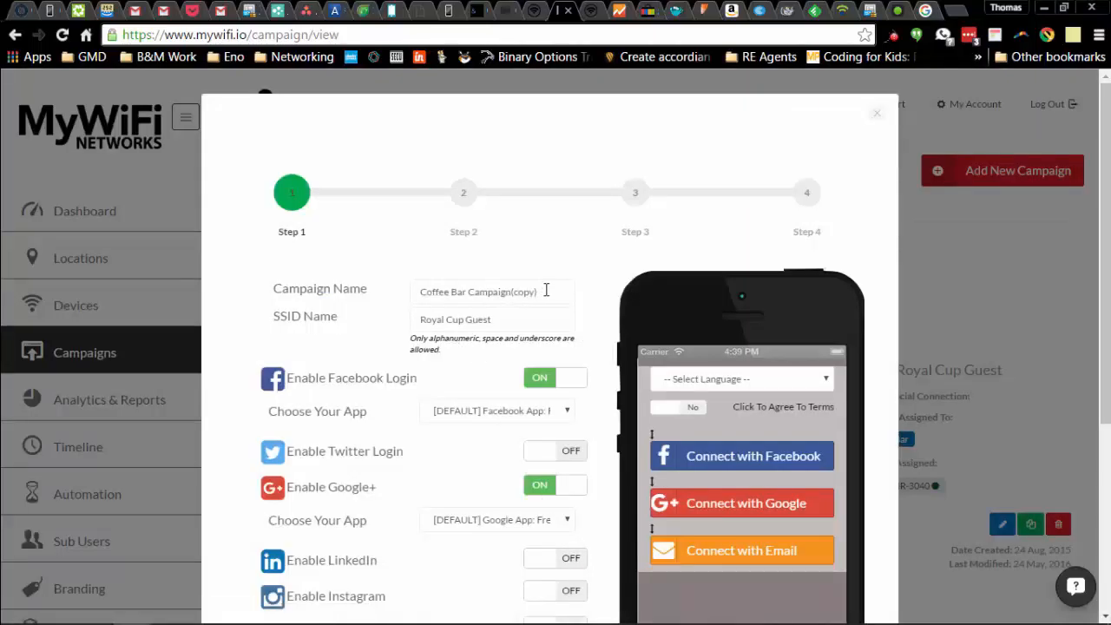
{"action": "left_click_drag", "start_coordinate": [546, 290], "coordinate": [516, 282]}
{"action": "key", "text": "BackSpace"}
{"action": "type", "text": "- Amaro"}
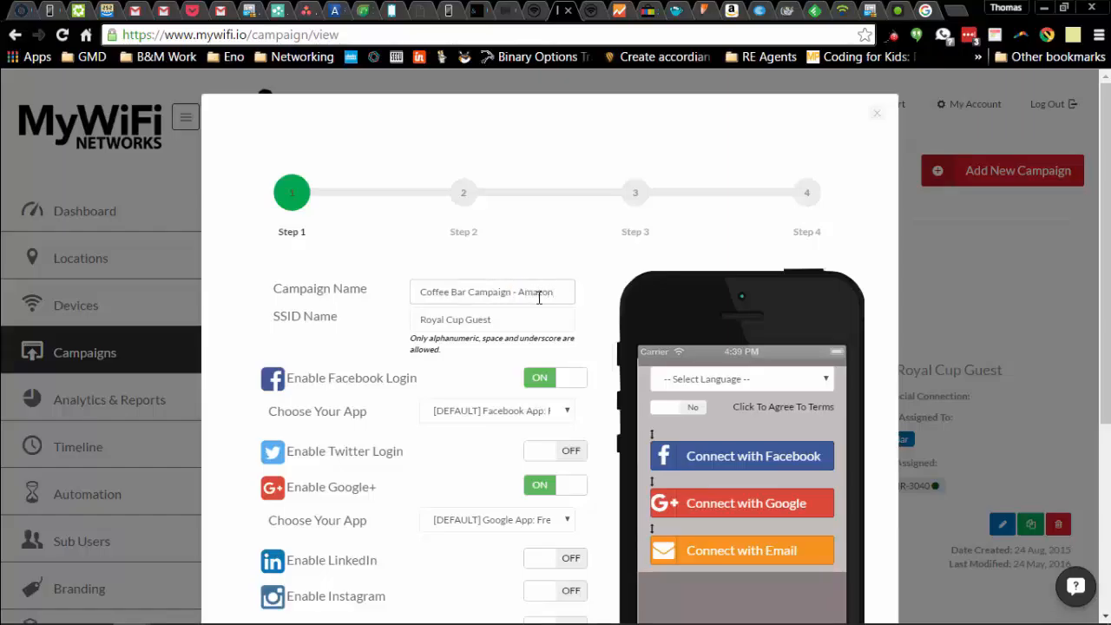
{"action": "scroll", "coordinate": [643, 324], "scroll_direction": "down", "scroll_amount": 4}
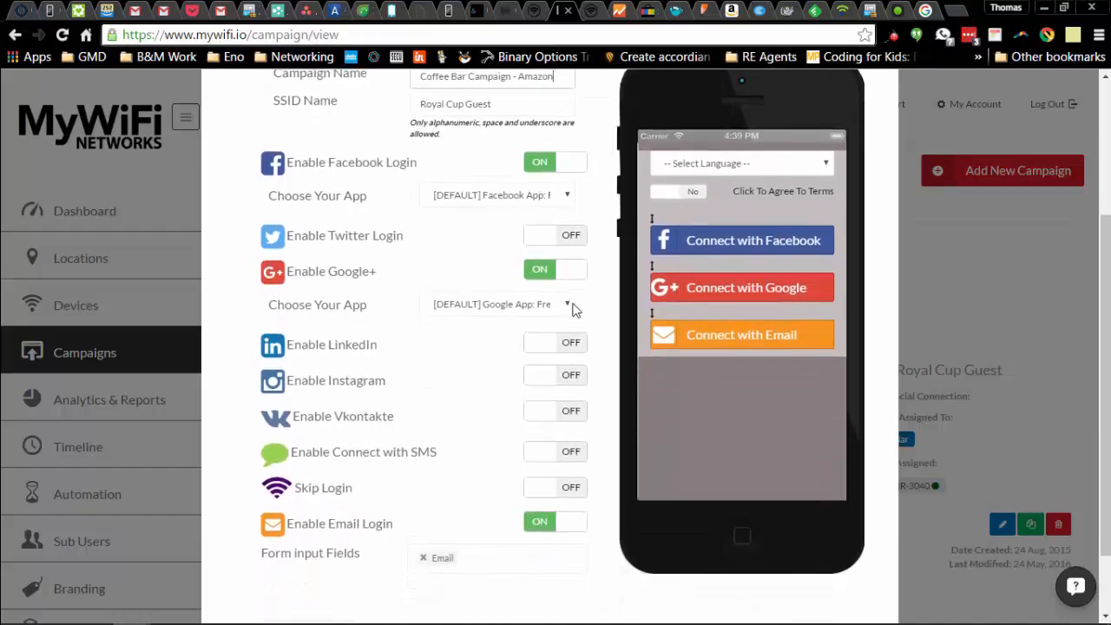
{"action": "scroll", "coordinate": [574, 309], "scroll_direction": "up", "scroll_amount": 3}
Remove the Dine Local cake banner and its blank lines from the header.
{"action": "left_click", "coordinate": [464, 136]}
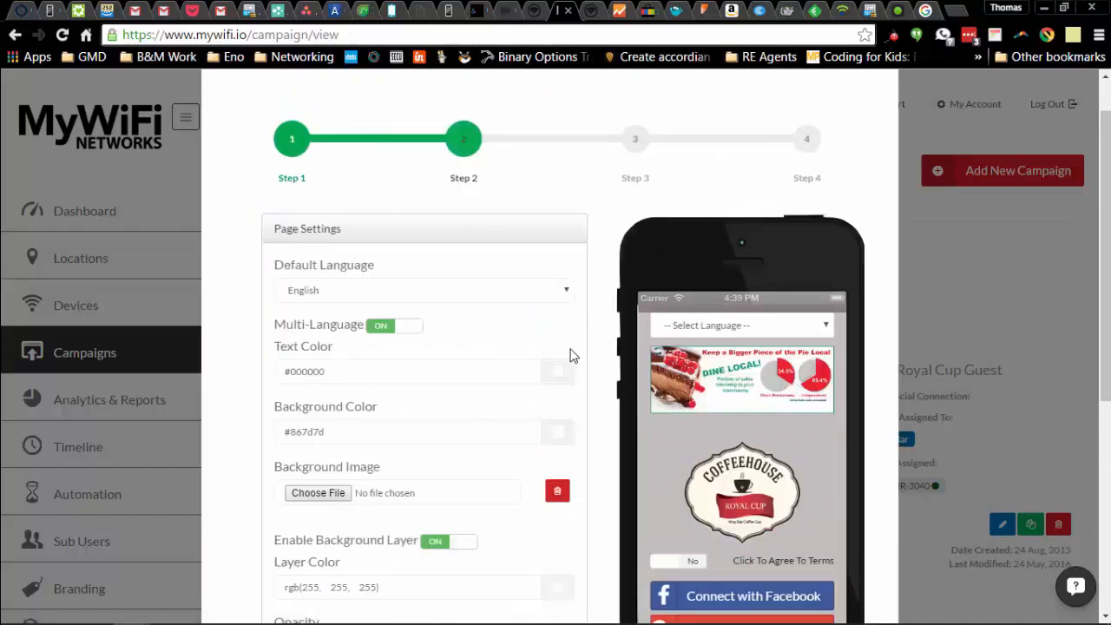
{"action": "scroll", "coordinate": [608, 326], "scroll_direction": "down", "scroll_amount": 2}
{"action": "scroll", "coordinate": [608, 327], "scroll_direction": "down", "scroll_amount": 1}
{"action": "scroll", "coordinate": [322, 550], "scroll_direction": "down", "scroll_amount": 4}
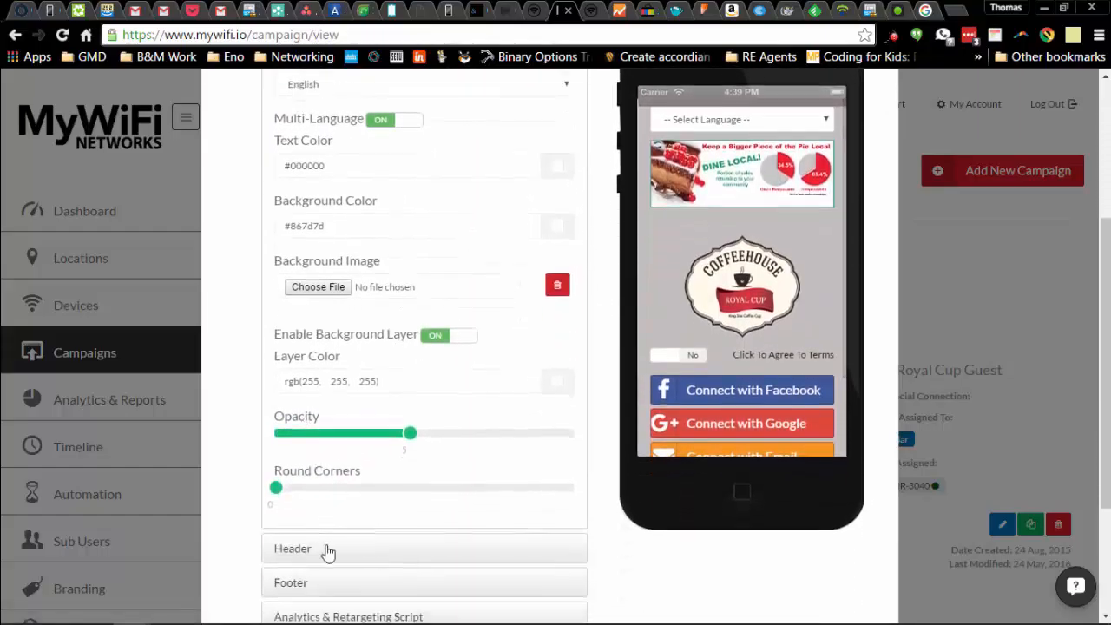
{"action": "left_click", "coordinate": [340, 440]}
{"action": "scroll", "coordinate": [412, 368], "scroll_direction": "down", "scroll_amount": 3}
{"action": "scroll", "coordinate": [412, 368], "scroll_direction": "up", "scroll_amount": 2}
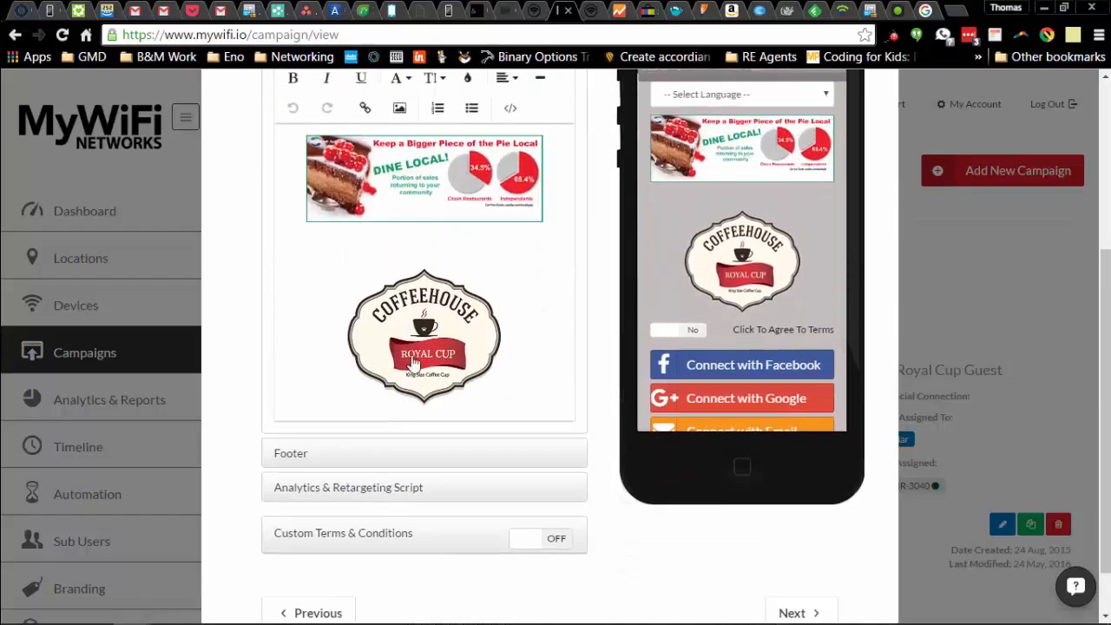
{"action": "left_click", "coordinate": [443, 184]}
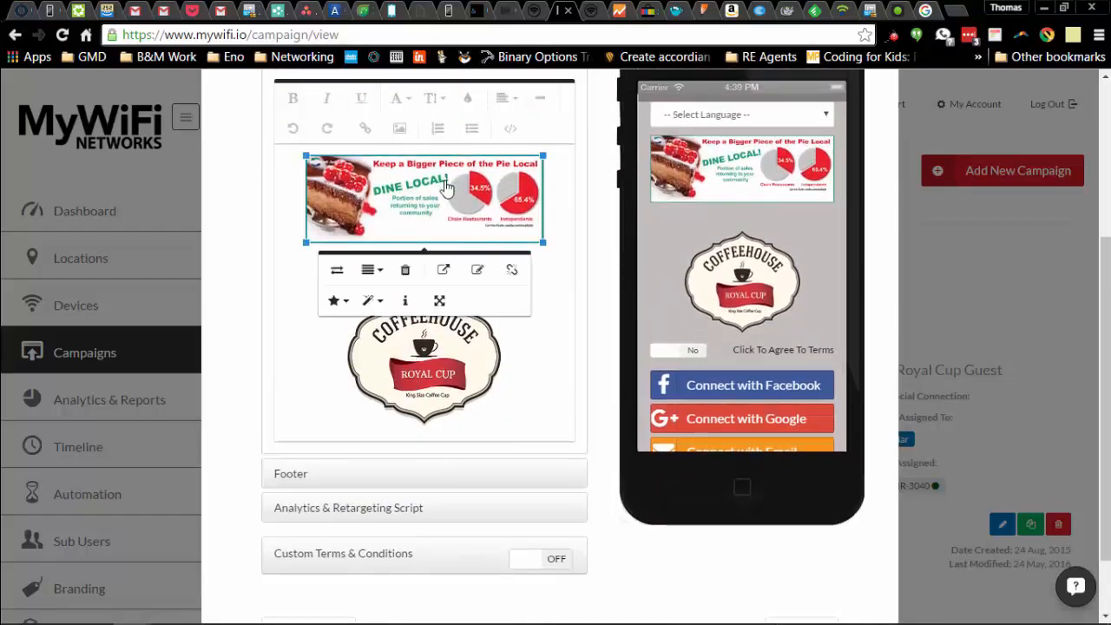
{"action": "left_click", "coordinate": [405, 271]}
{"action": "key", "text": "Delete"}
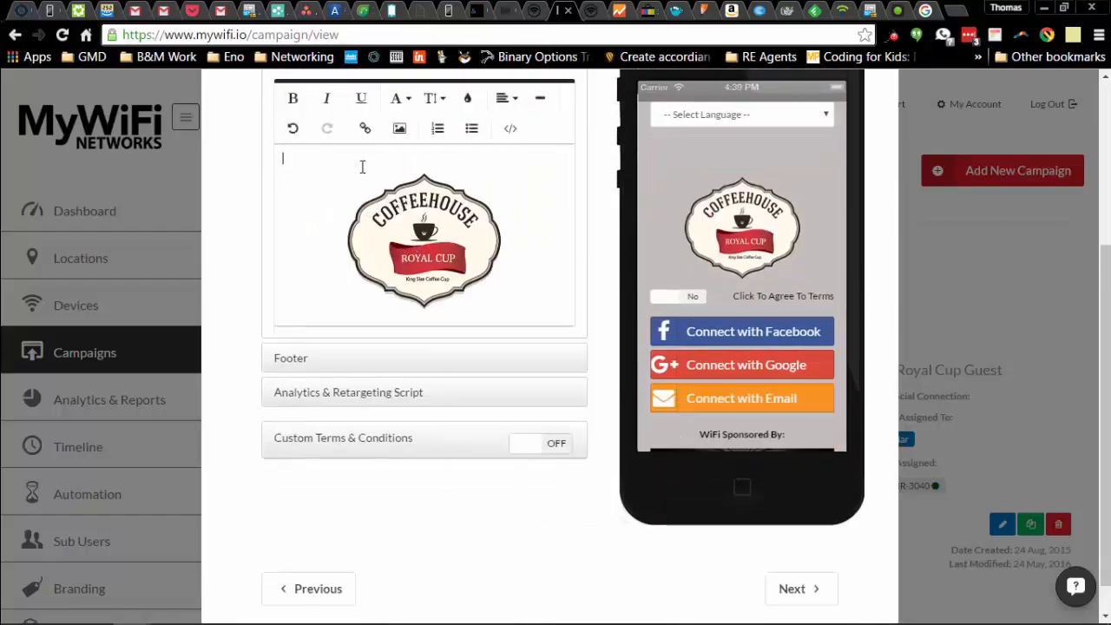
{"action": "key", "text": "Delete"}
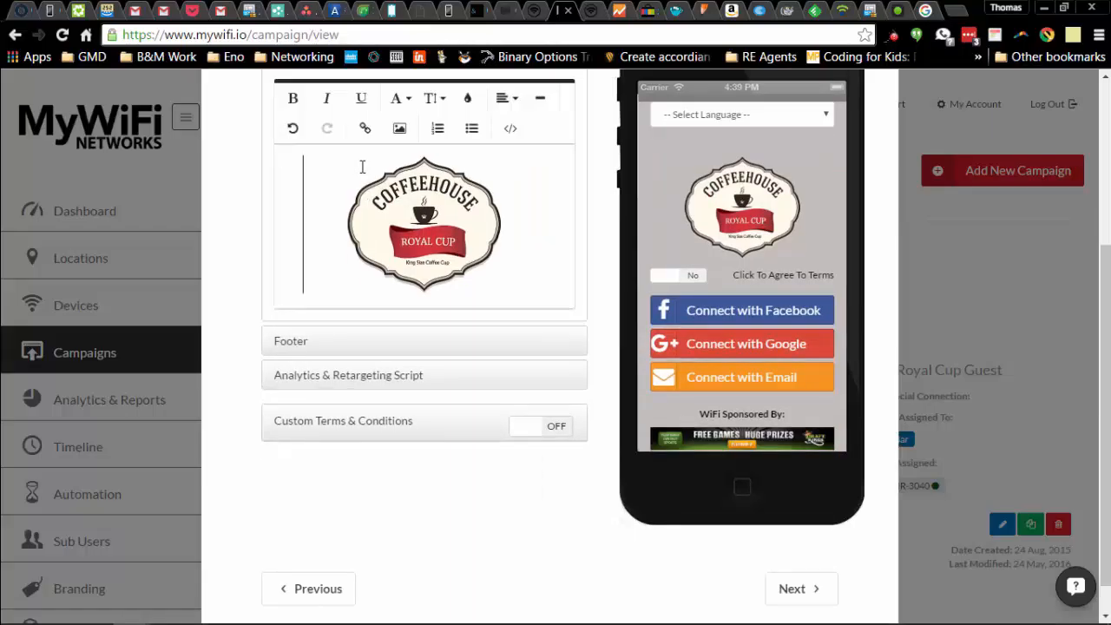
Replace the footer's FREE GAMES banner with Kindle Banner.jpg, resized slightly.
{"action": "scroll", "coordinate": [397, 331], "scroll_direction": "down", "scroll_amount": 1}
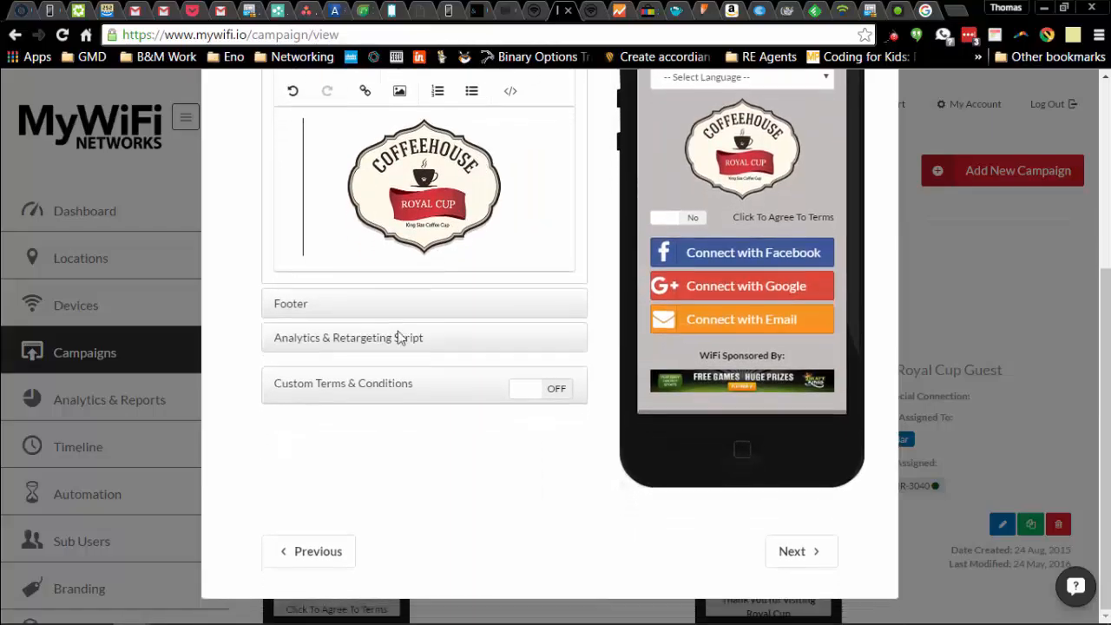
{"action": "left_click", "coordinate": [324, 305]}
{"action": "left_click", "coordinate": [408, 186]}
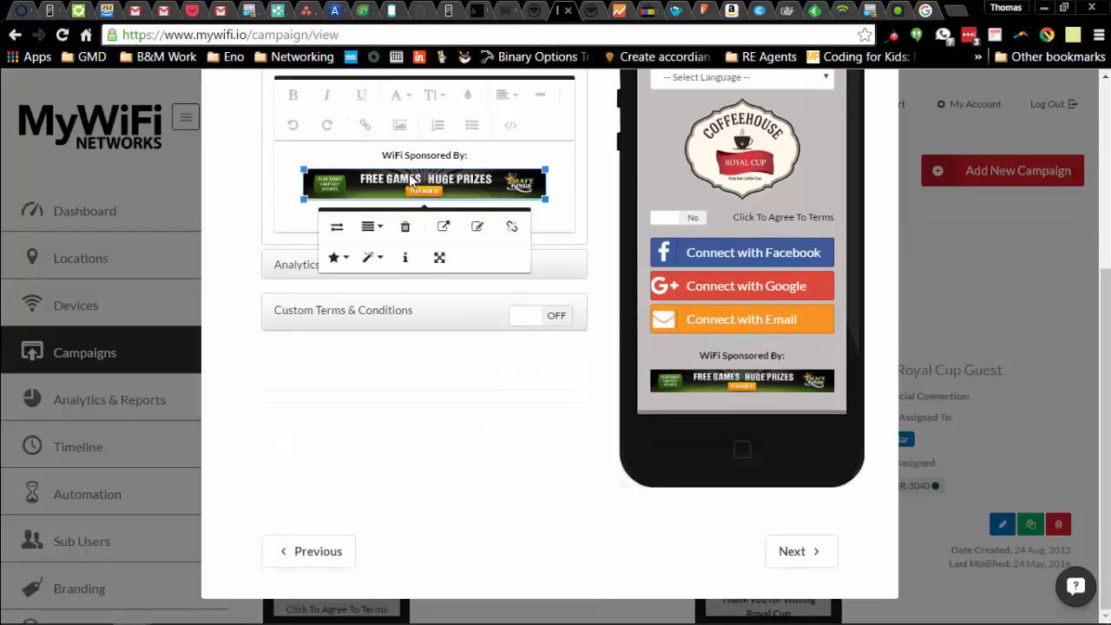
{"action": "left_click", "coordinate": [405, 228]}
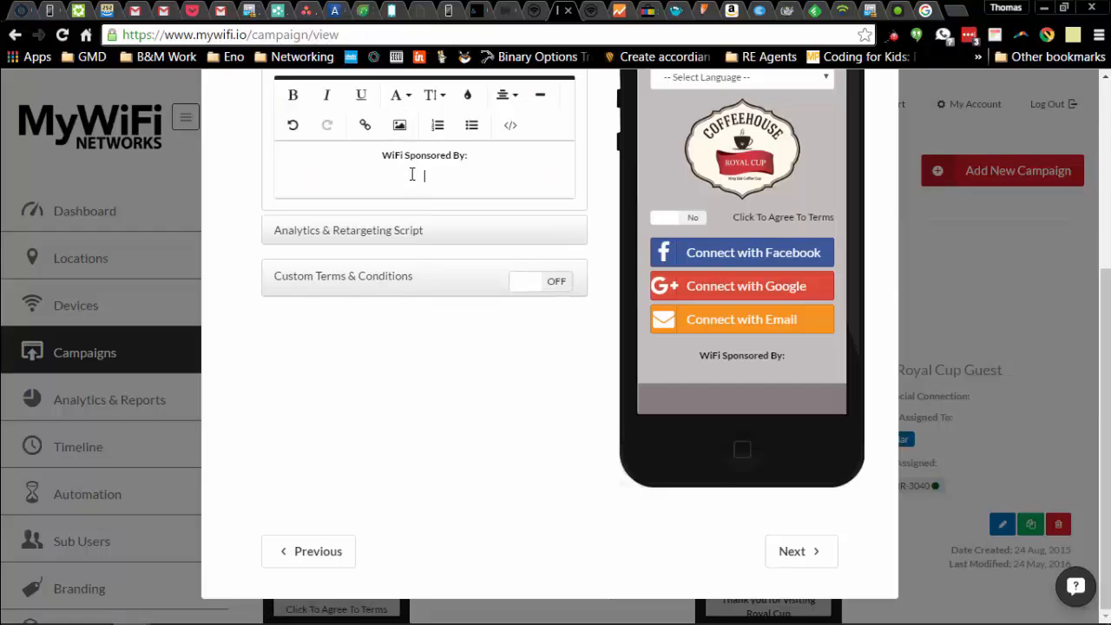
{"action": "left_click", "coordinate": [399, 126]}
{"action": "left_click", "coordinate": [388, 231]}
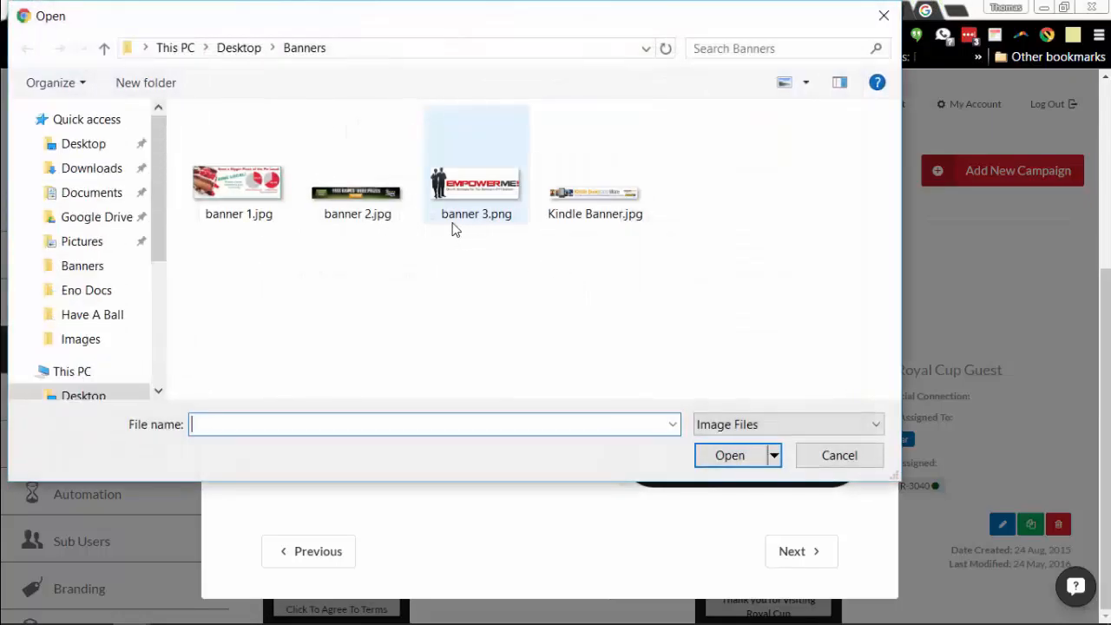
{"action": "left_click", "coordinate": [590, 189]}
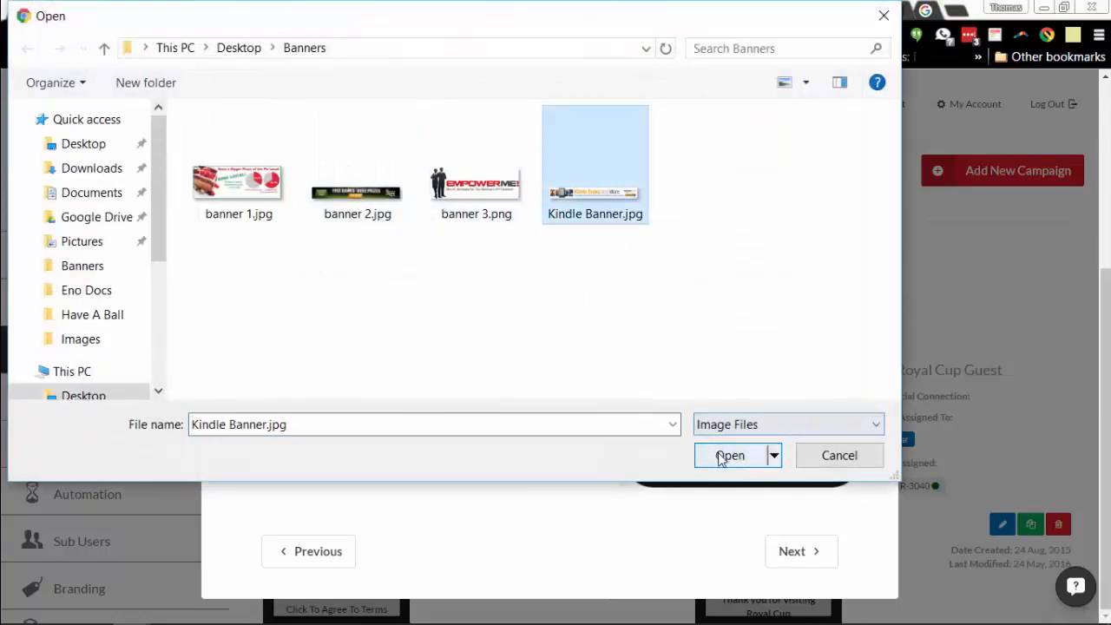
{"action": "left_click", "coordinate": [729, 455]}
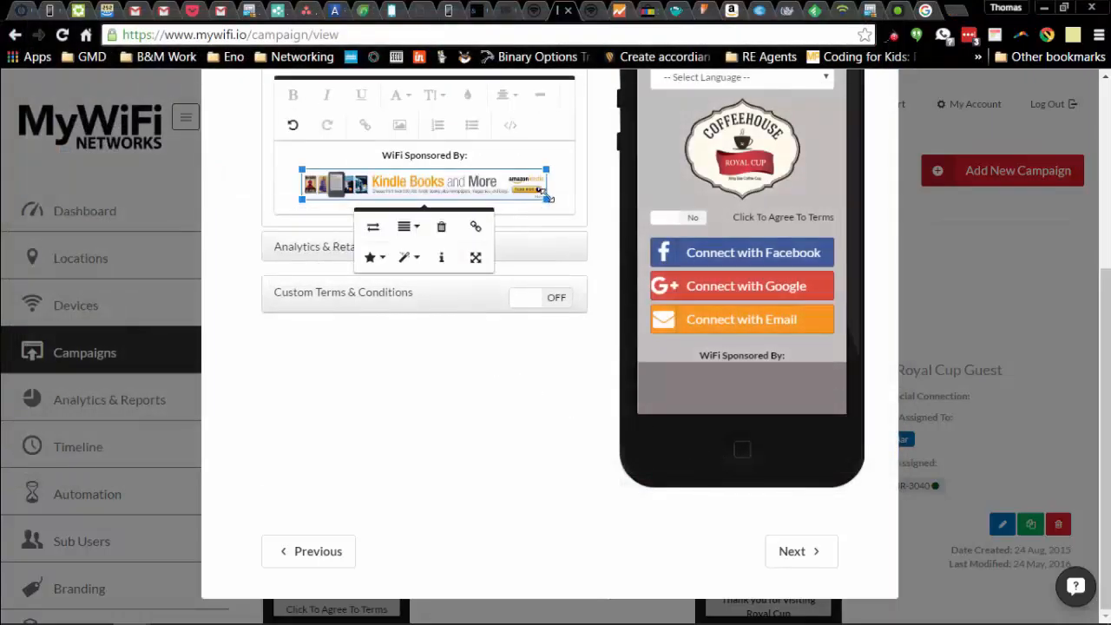
{"action": "left_click_drag", "start_coordinate": [547, 195], "coordinate": [543, 199]}
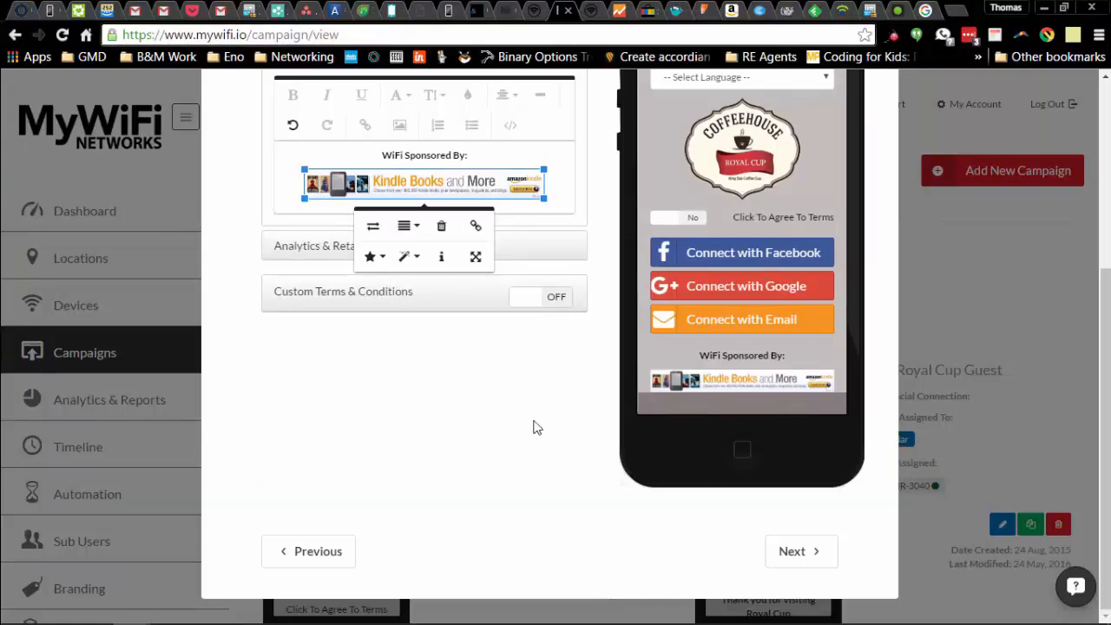
{"action": "scroll", "coordinate": [521, 364], "scroll_direction": "up", "scroll_amount": 4}
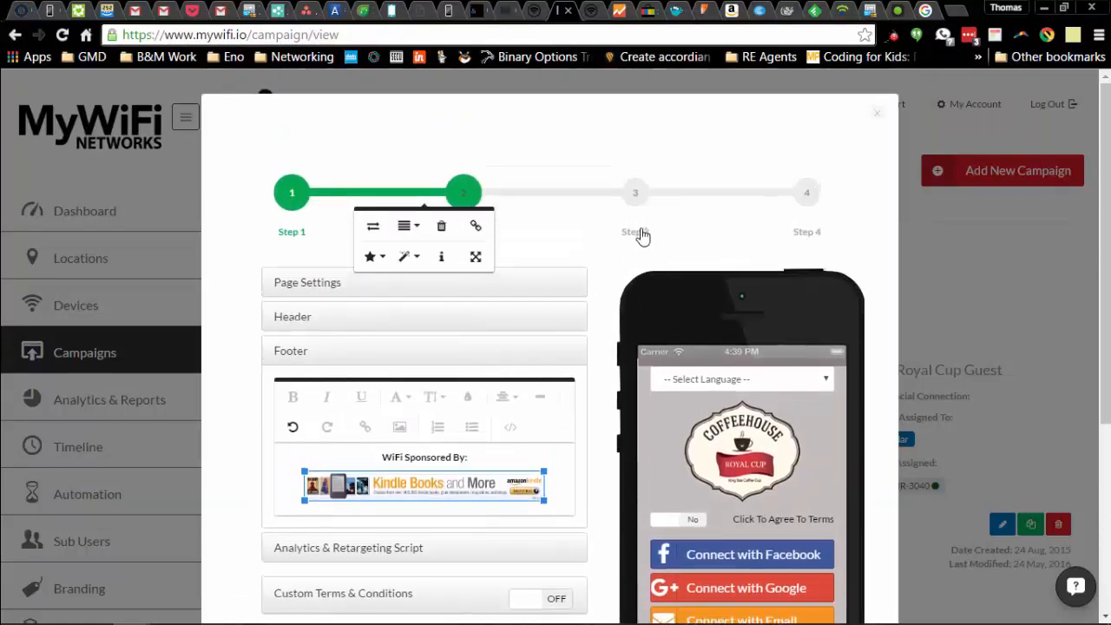
Delete the EMPOWERME, FREE GAMES and Dine Local cake banners from the thank-you page.
{"action": "left_click", "coordinate": [636, 195]}
{"action": "scroll", "coordinate": [559, 387], "scroll_direction": "down", "scroll_amount": 2}
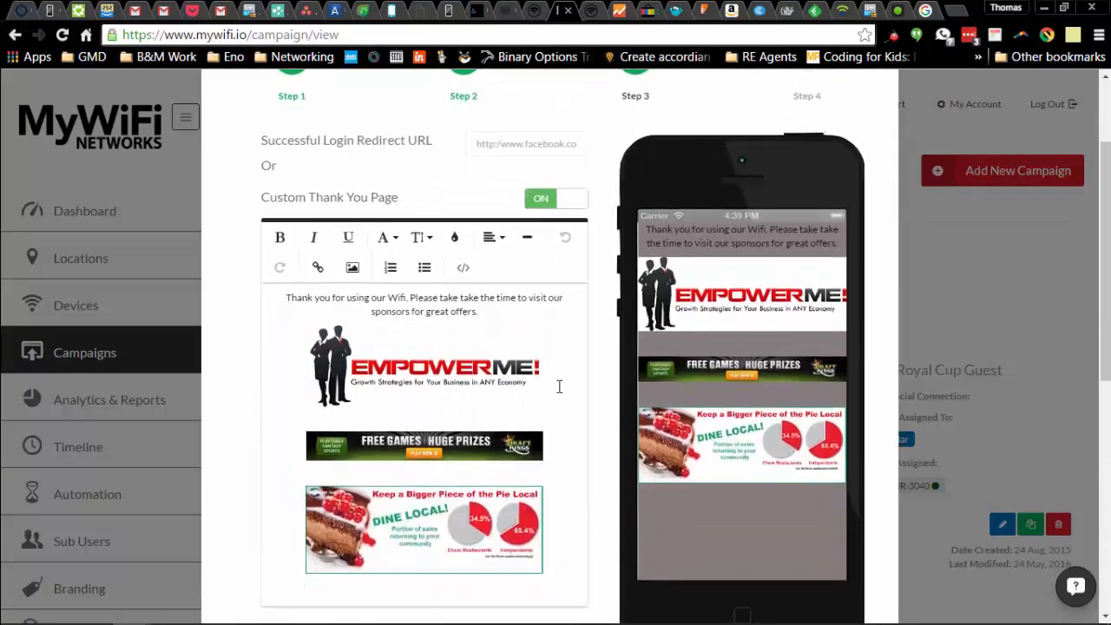
{"action": "scroll", "coordinate": [559, 387], "scroll_direction": "down", "scroll_amount": 2}
{"action": "left_click", "coordinate": [460, 248]}
{"action": "left_click", "coordinate": [430, 315]}
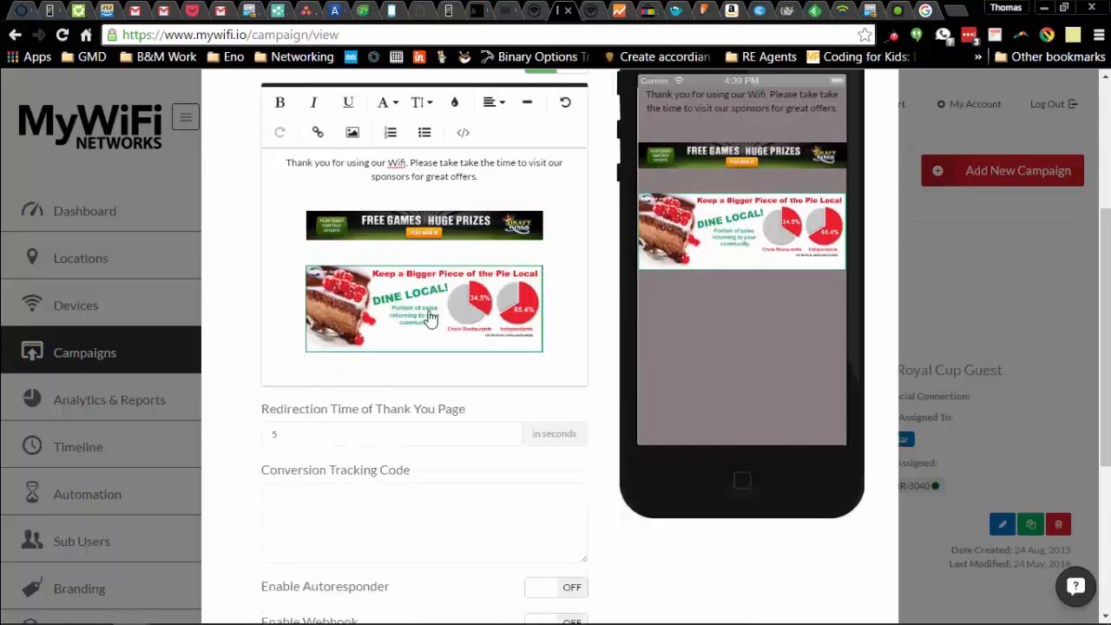
{"action": "left_click", "coordinate": [432, 234]}
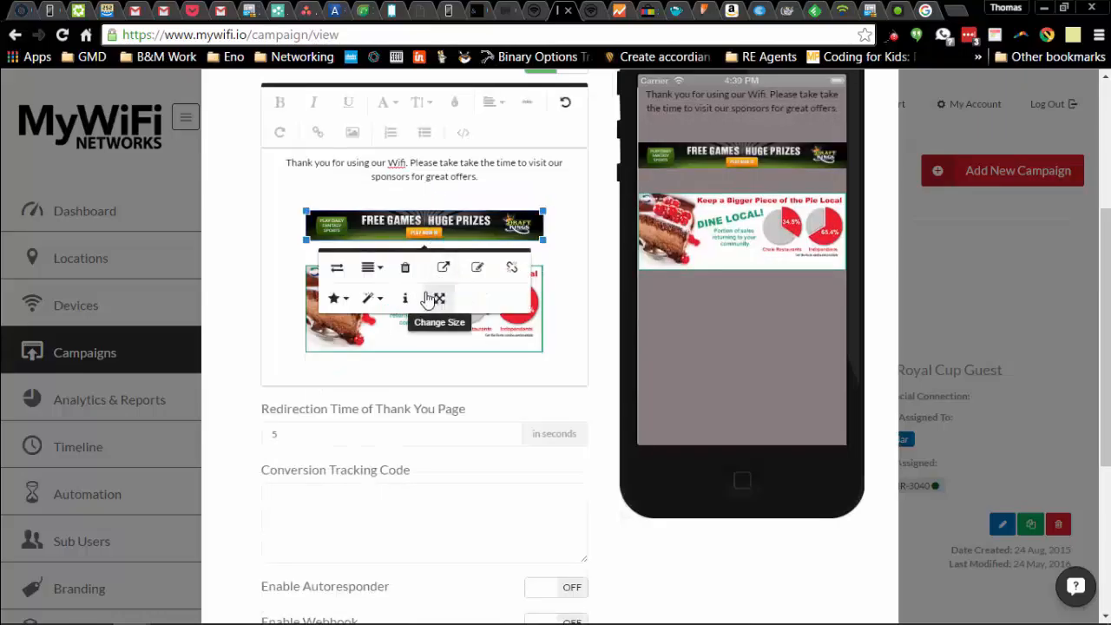
{"action": "left_click", "coordinate": [404, 268]}
{"action": "left_click", "coordinate": [427, 289]}
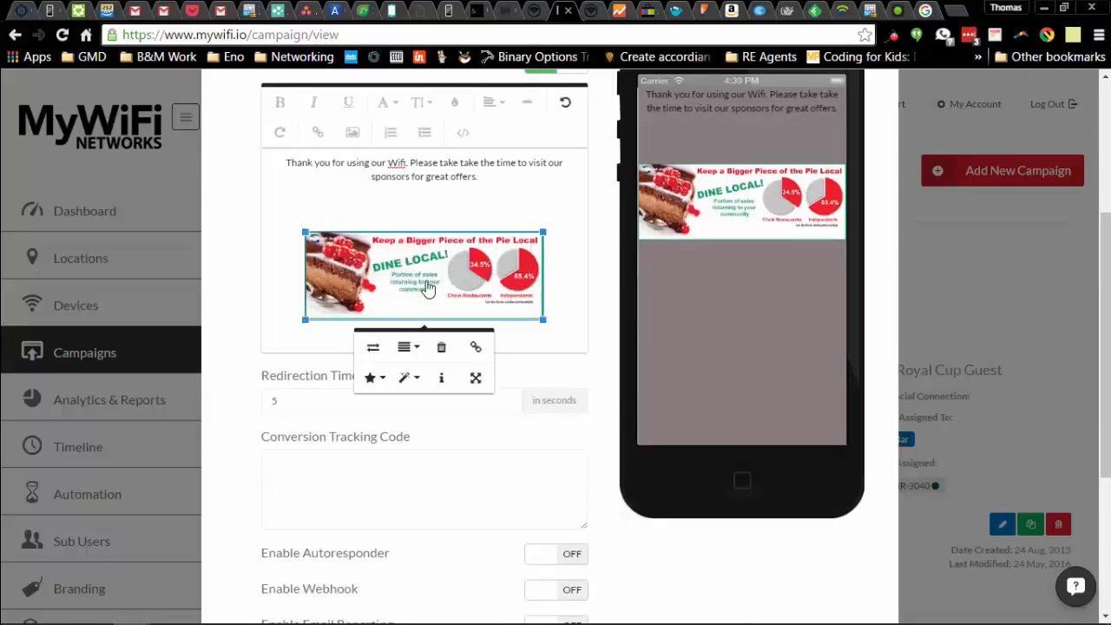
{"action": "left_click", "coordinate": [441, 346]}
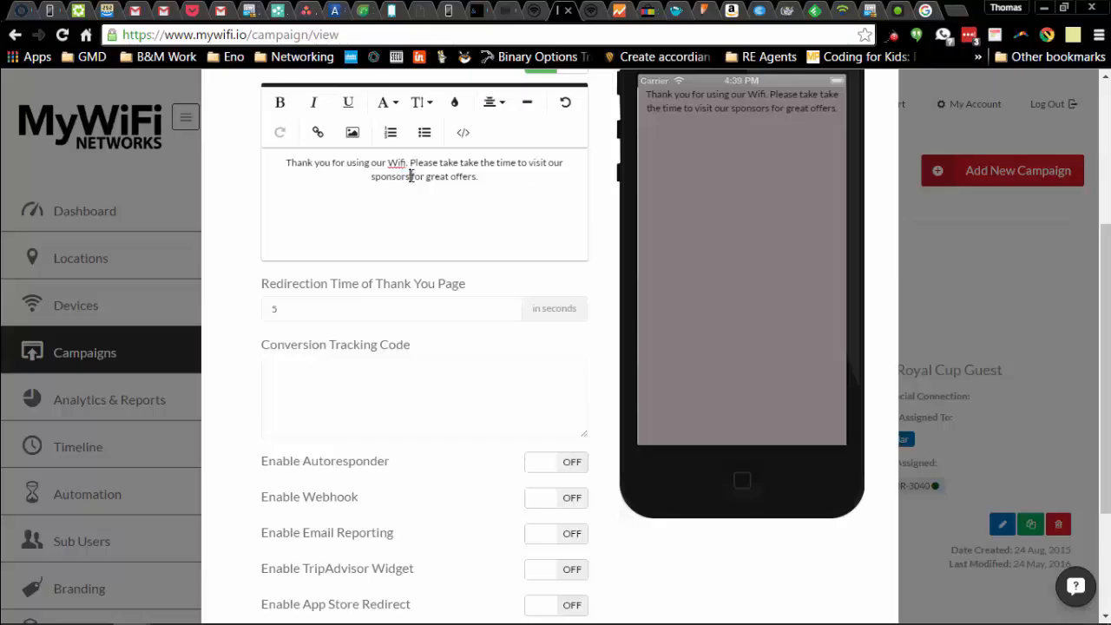
{"action": "key", "text": "BackSpace"}
{"action": "type", "text": "s"}
Insert Kindle Banner.jpg below the thank-you message and enlarge it slightly.
{"action": "scroll", "coordinate": [598, 318], "scroll_direction": "up", "scroll_amount": 1}
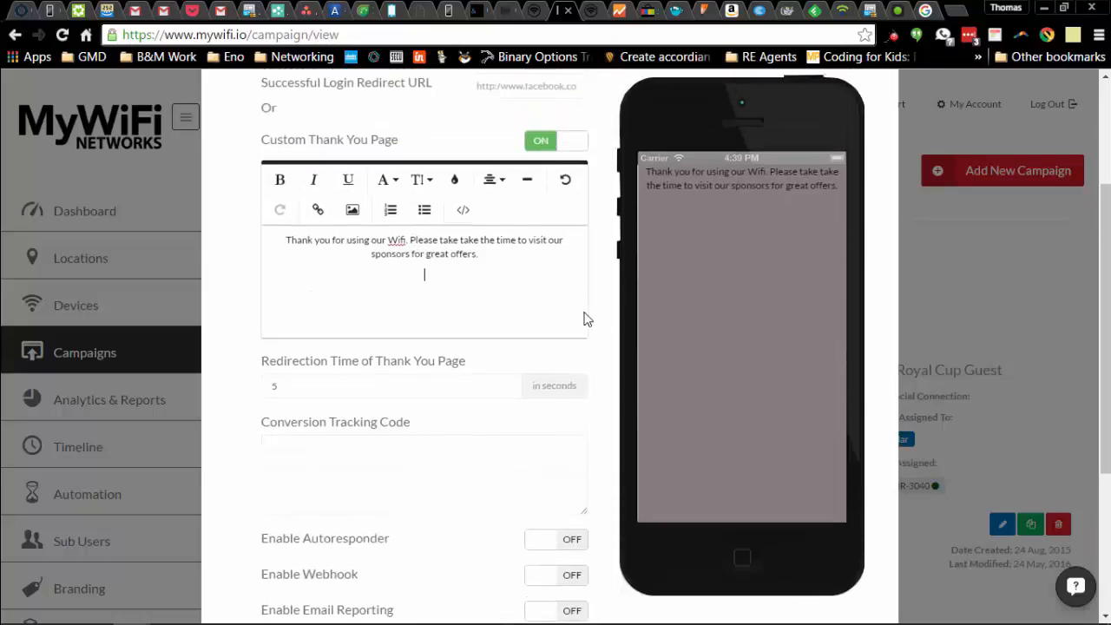
{"action": "left_click", "coordinate": [351, 215]}
{"action": "left_click", "coordinate": [363, 314]}
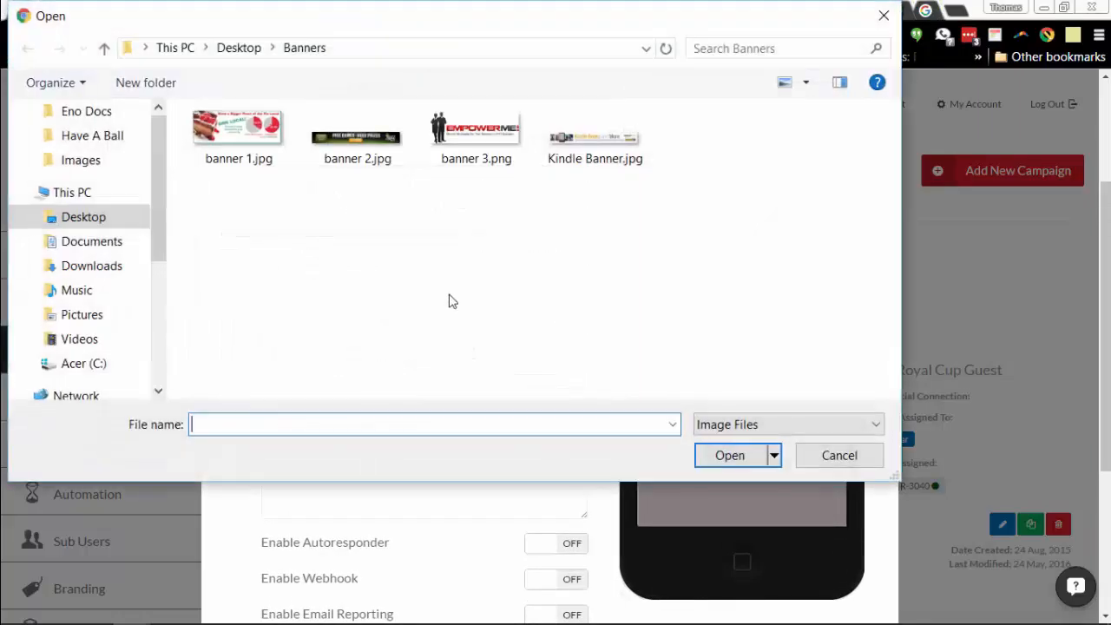
{"action": "left_click", "coordinate": [559, 169]}
{"action": "left_click", "coordinate": [745, 460]}
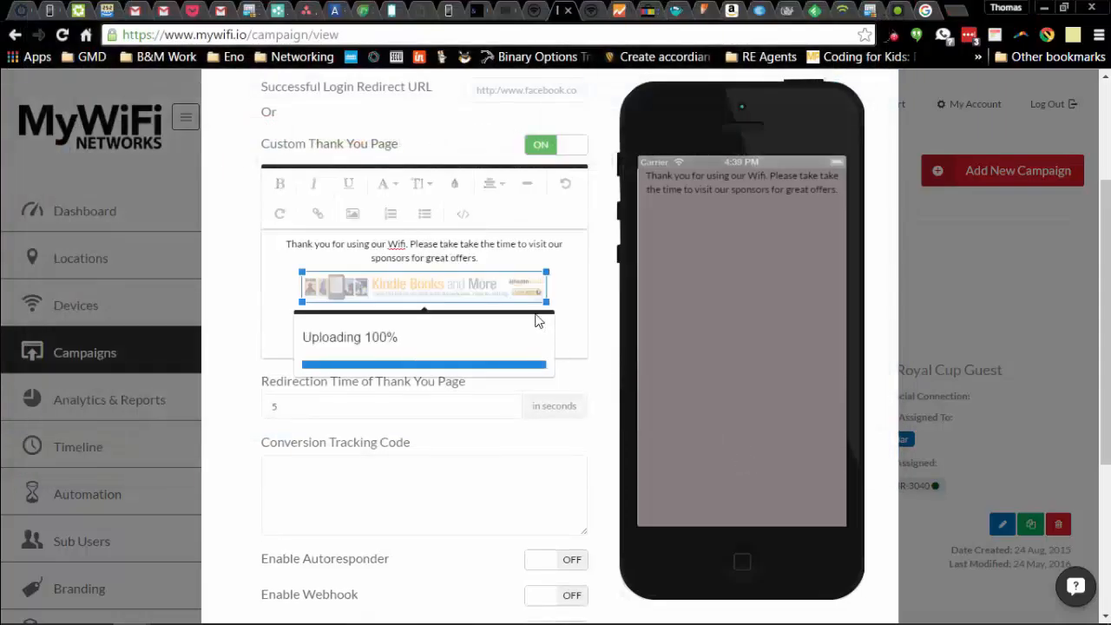
{"action": "mouse_move", "coordinate": [548, 306]}
{"action": "left_mouse_down"}
{"action": "mouse_move", "coordinate": [553, 327]}
{"action": "mouse_move", "coordinate": [547, 302]}
{"action": "left_mouse_up"}
{"action": "left_click", "coordinate": [553, 339]}
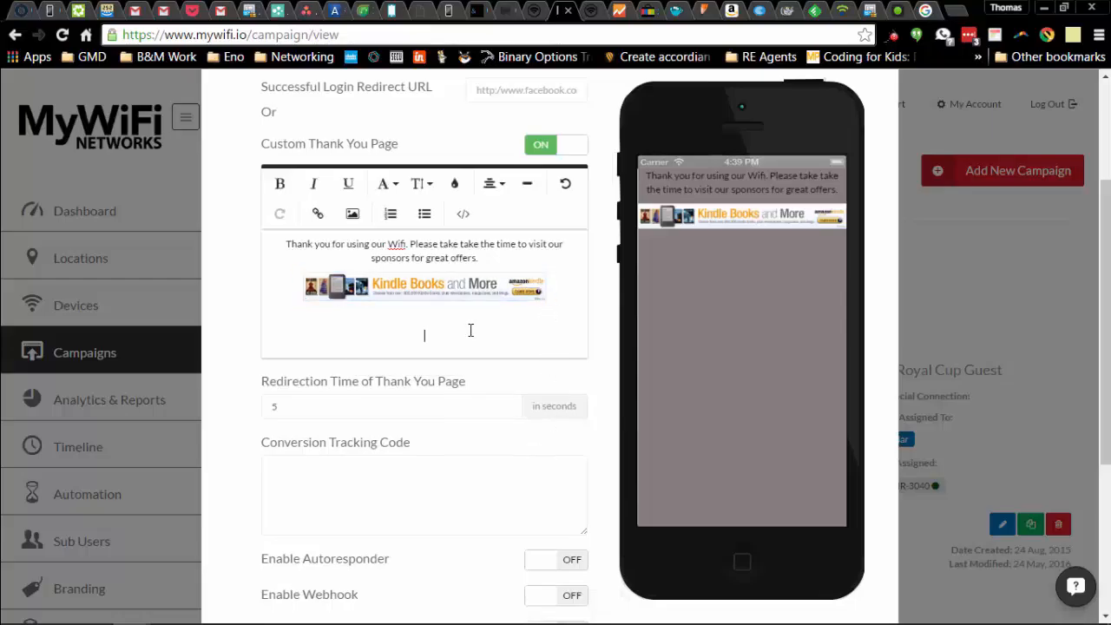
{"action": "scroll", "coordinate": [533, 422], "scroll_direction": "up", "scroll_amount": 3}
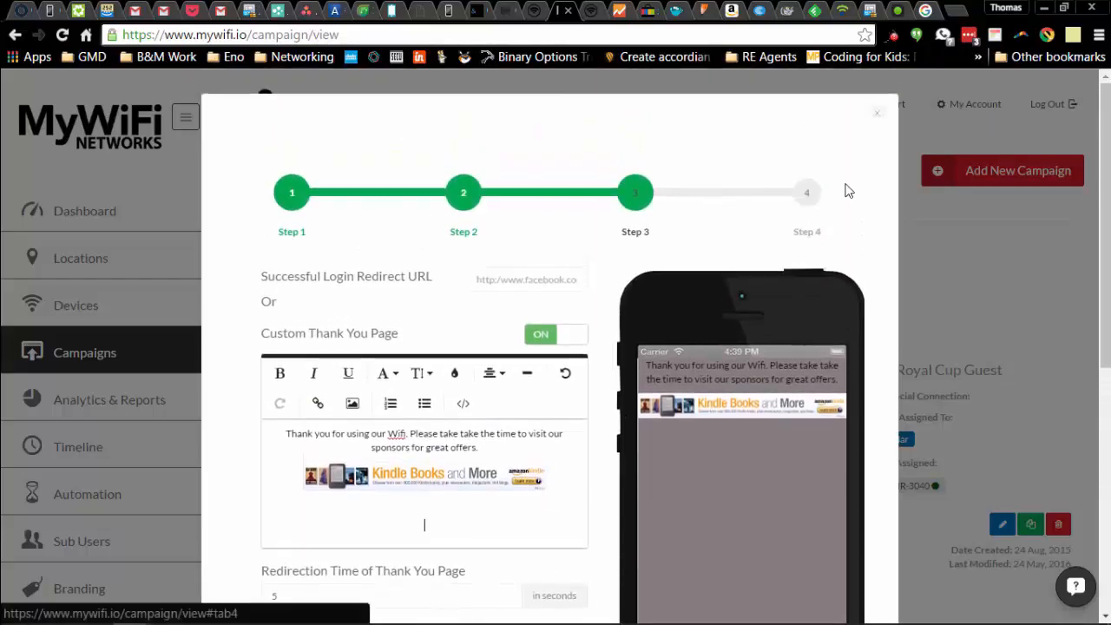
Update Coffee Bar Campaign - Amazon from its Step 4 social settings page.
{"action": "left_click", "coordinate": [810, 200]}
{"action": "scroll", "coordinate": [797, 395], "scroll_direction": "down", "scroll_amount": 3}
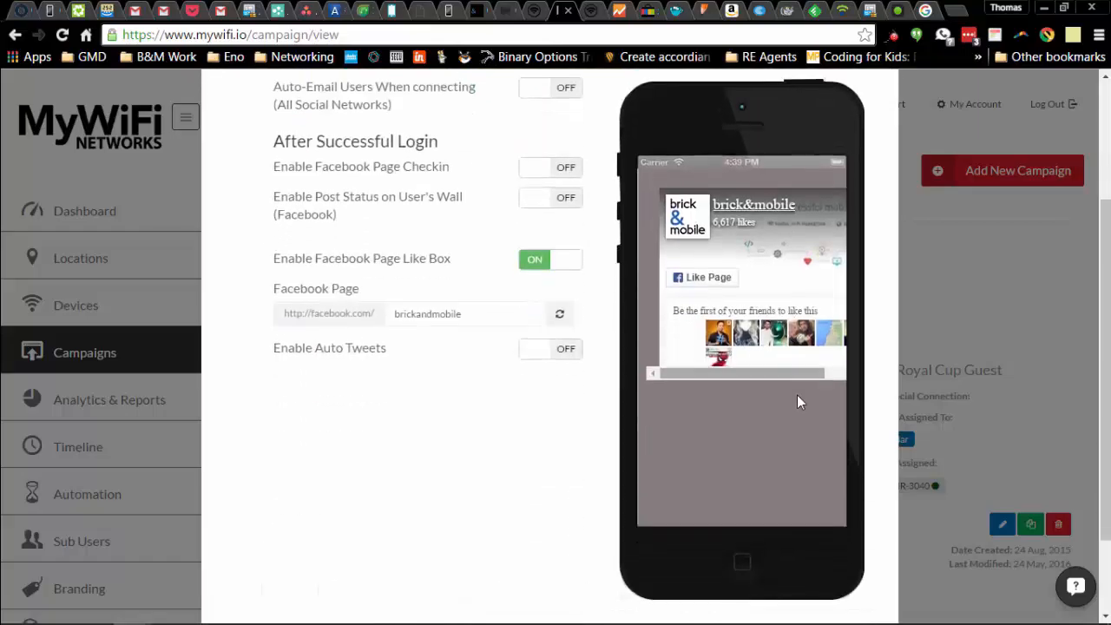
{"action": "scroll", "coordinate": [858, 526], "scroll_direction": "down", "scroll_amount": 2}
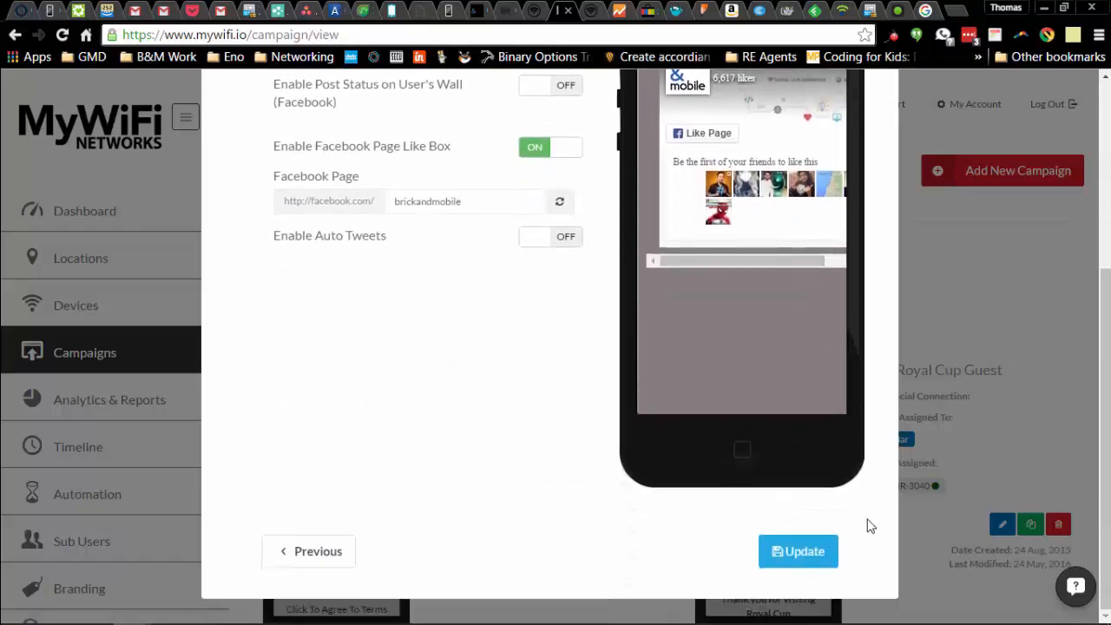
{"action": "left_click", "coordinate": [817, 558]}
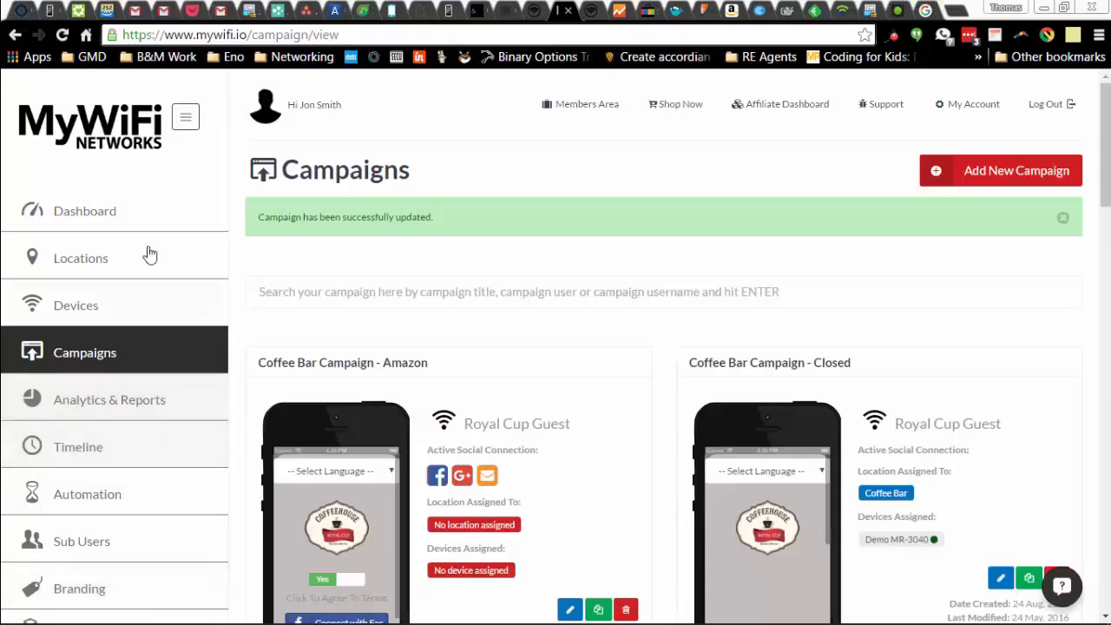
Open the Coffee Bar location's settings and show its Campaigns schedule.
{"action": "left_click", "coordinate": [110, 271]}
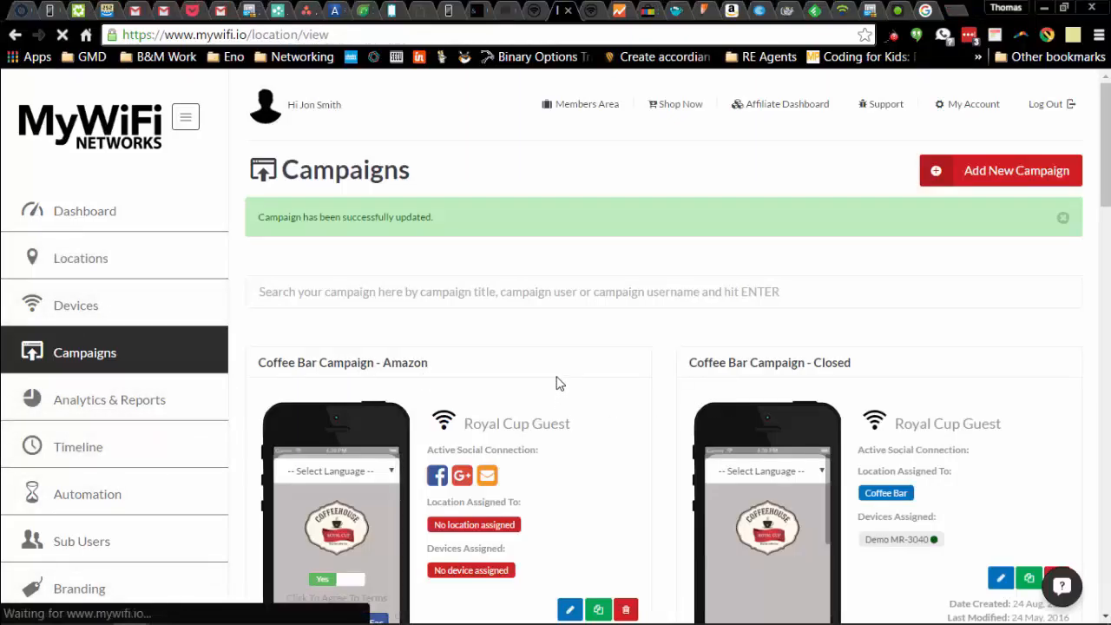
{"action": "scroll", "coordinate": [555, 375], "scroll_direction": "down", "scroll_amount": 5}
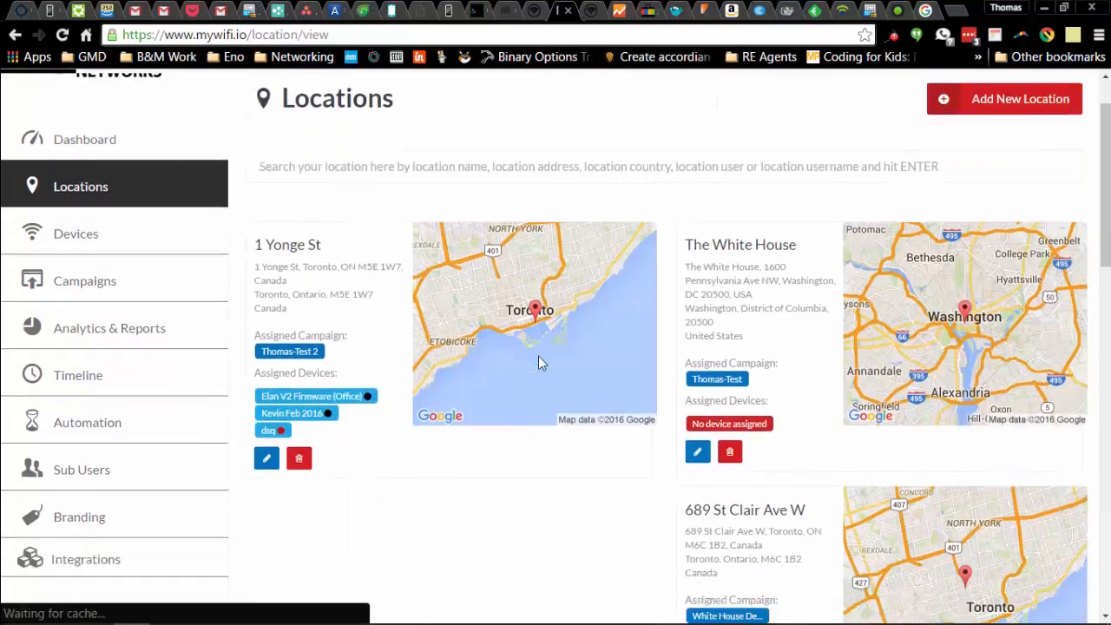
{"action": "scroll", "coordinate": [569, 379], "scroll_direction": "down", "scroll_amount": 4}
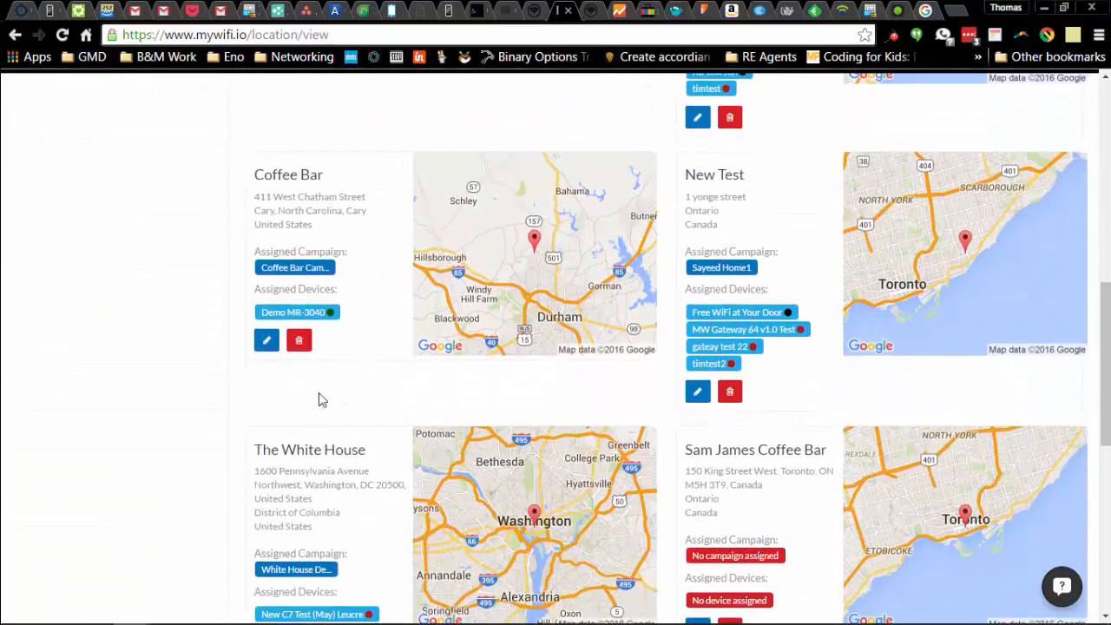
{"action": "left_click", "coordinate": [268, 340]}
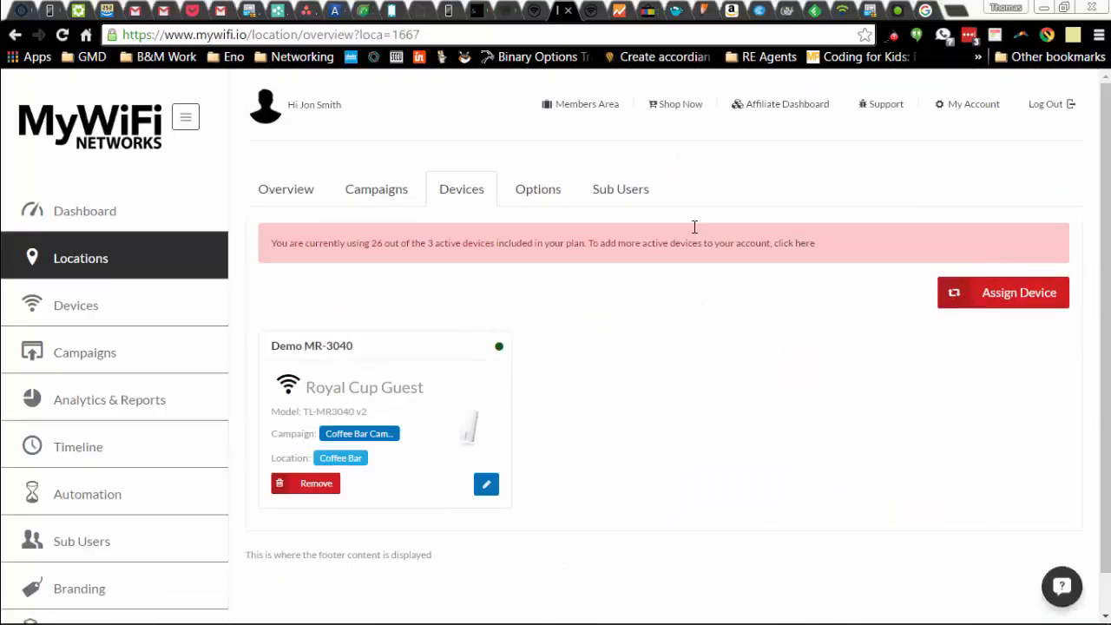
{"action": "left_click", "coordinate": [356, 192]}
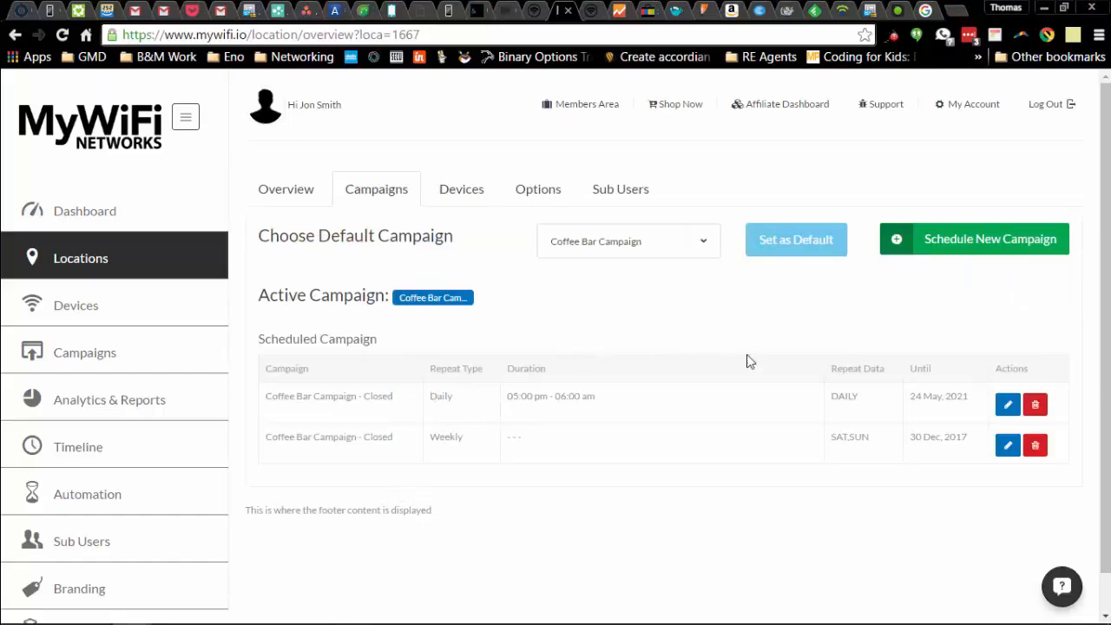
Schedule Coffee Bar Campaign - Amazon for this location with a Daily repeat type.
{"action": "left_click", "coordinate": [999, 249]}
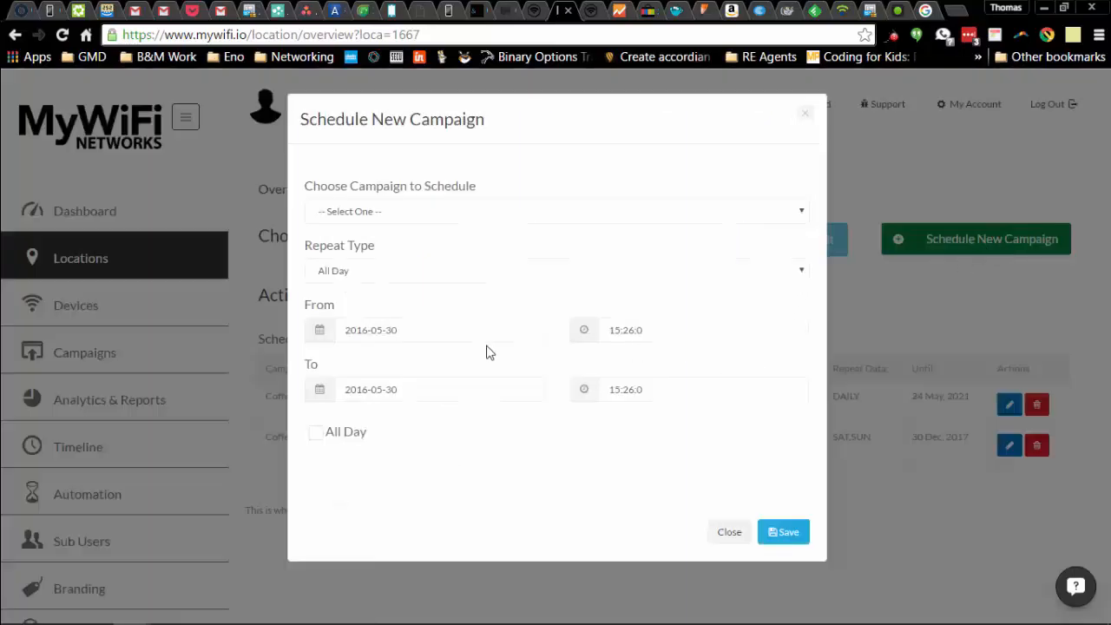
{"action": "left_click", "coordinate": [415, 215]}
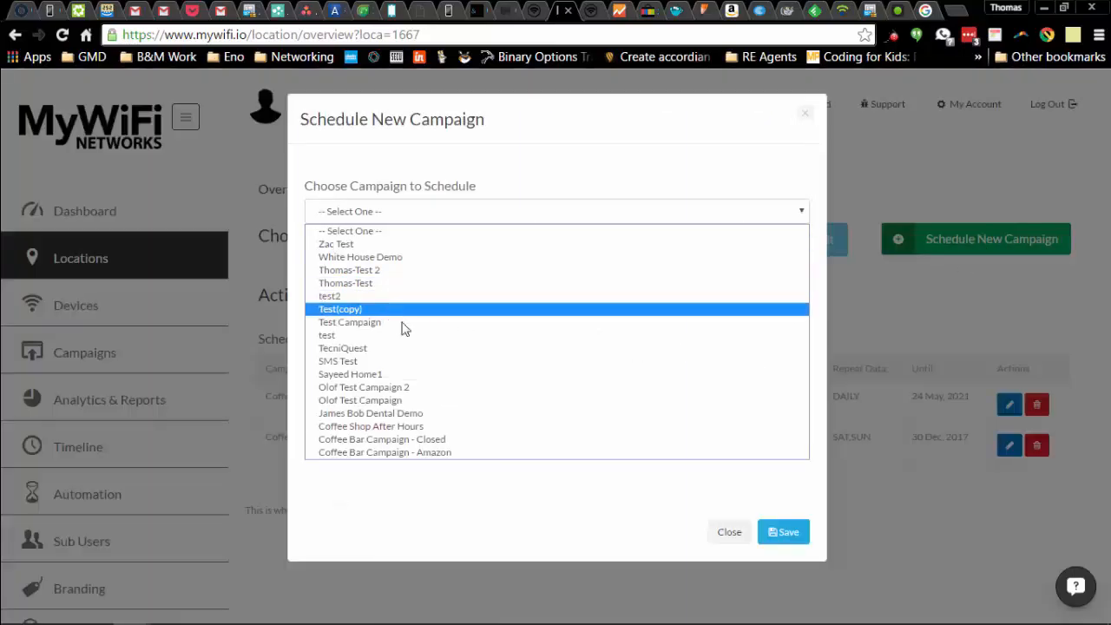
{"action": "left_click", "coordinate": [450, 453]}
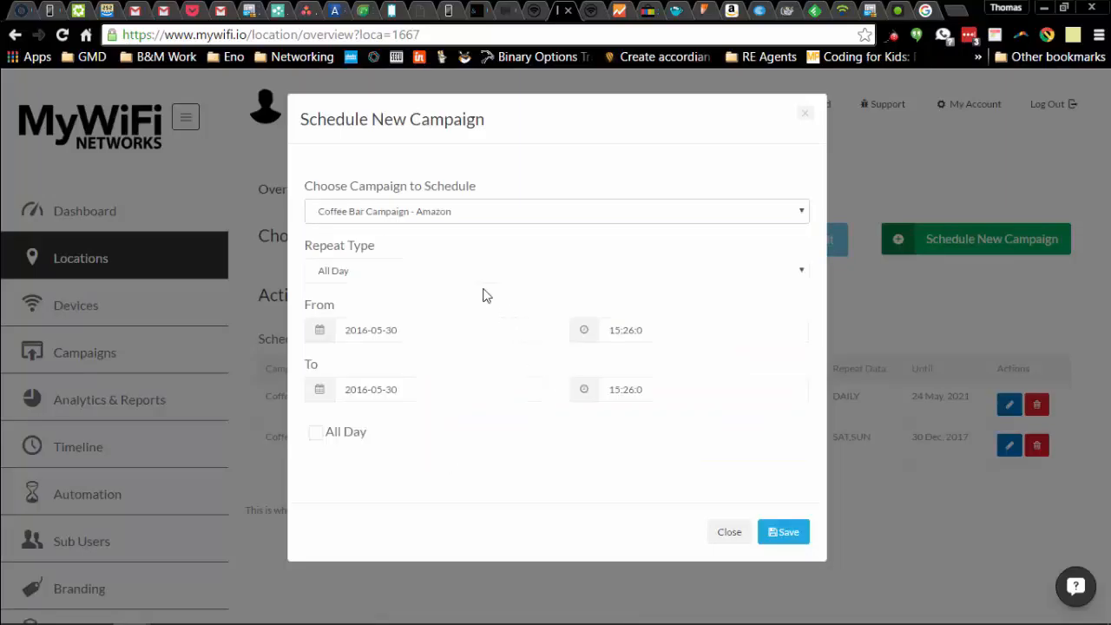
{"action": "left_click", "coordinate": [447, 274]}
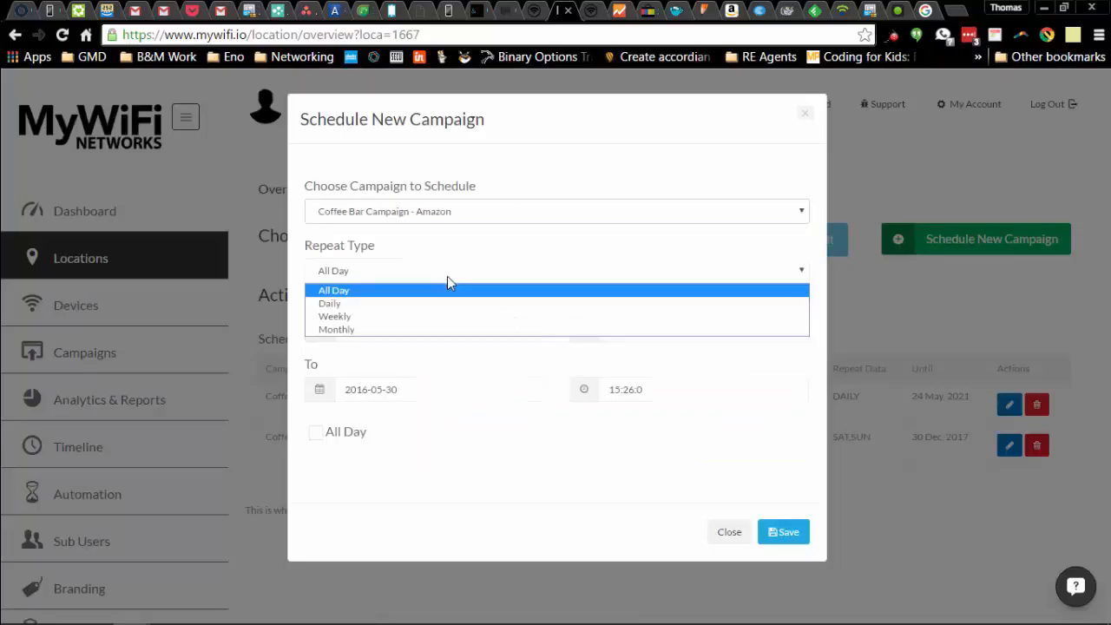
{"action": "left_click", "coordinate": [412, 305]}
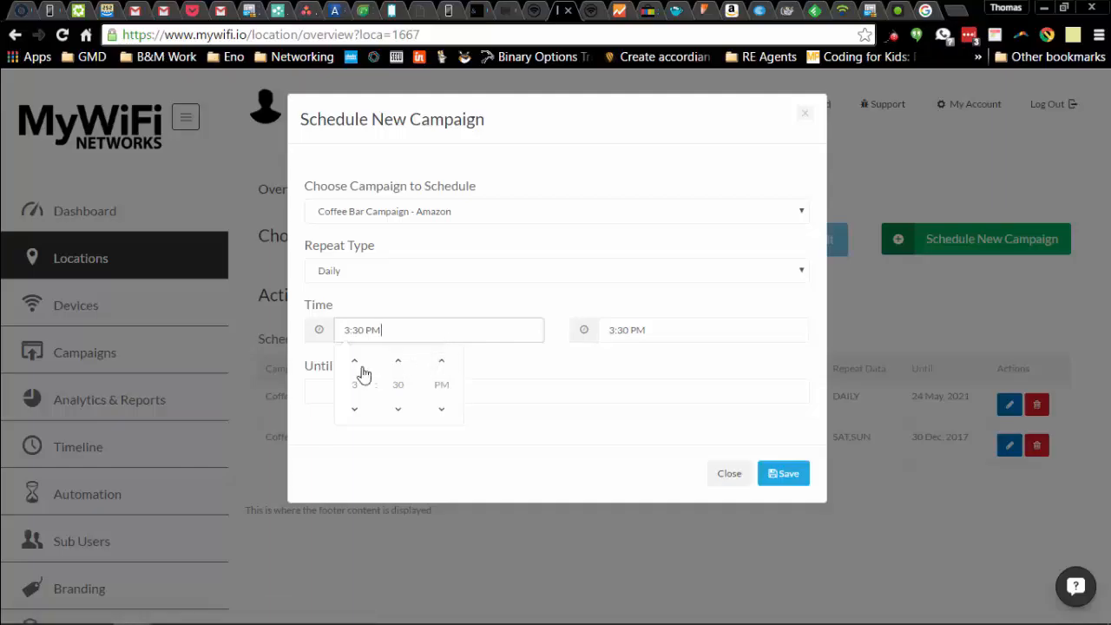
Set the schedule's start time to 6:00 AM.
{"action": "left_click", "coordinate": [442, 409]}
{"action": "left_click", "coordinate": [354, 362]}
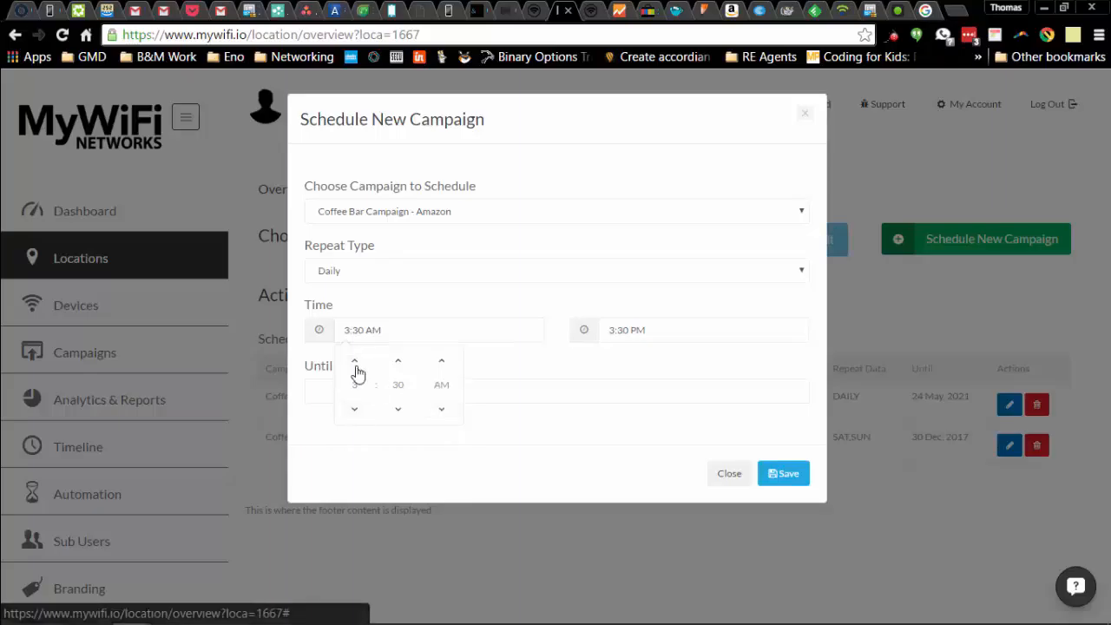
{"action": "left_click", "coordinate": [355, 363]}
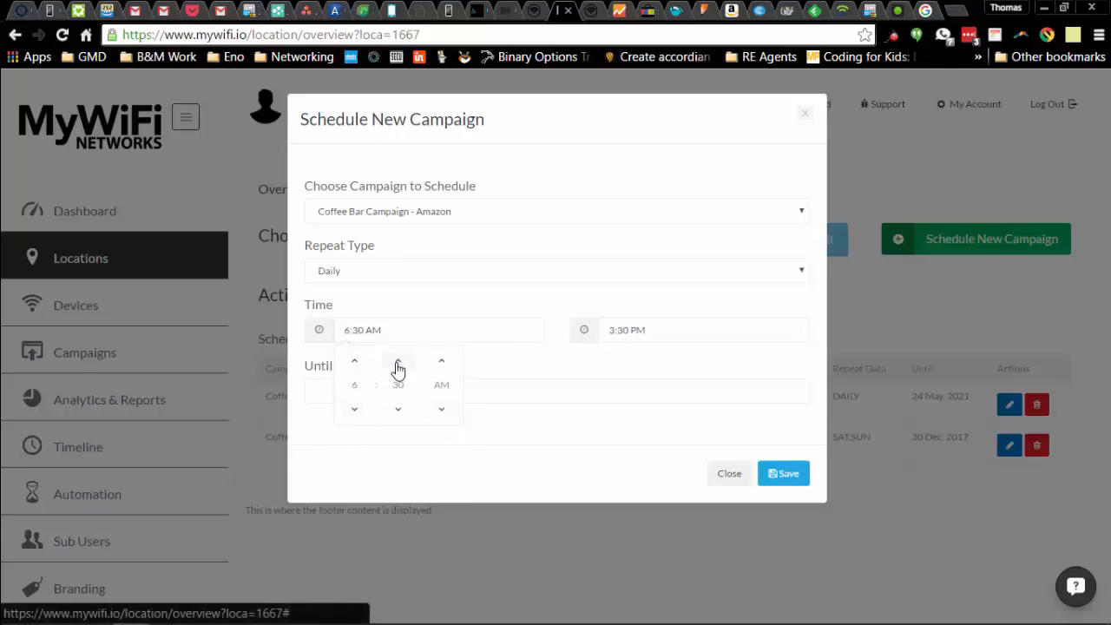
{"action": "left_click", "coordinate": [398, 409]}
{"action": "left_click", "coordinate": [399, 409]}
{"action": "left_click", "coordinate": [398, 409]}
Set the end time to 9:00 AM and save the daily schedule.
{"action": "left_click", "coordinate": [618, 335]}
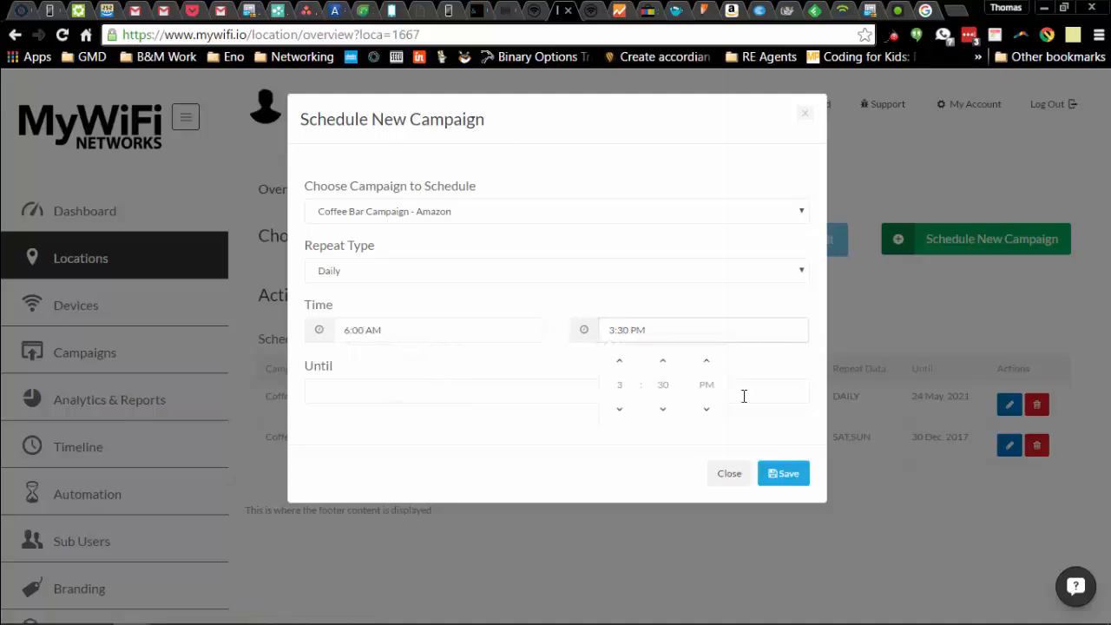
{"action": "left_click", "coordinate": [618, 364]}
{"action": "left_click", "coordinate": [620, 367]}
{"action": "left_click", "coordinate": [620, 366]}
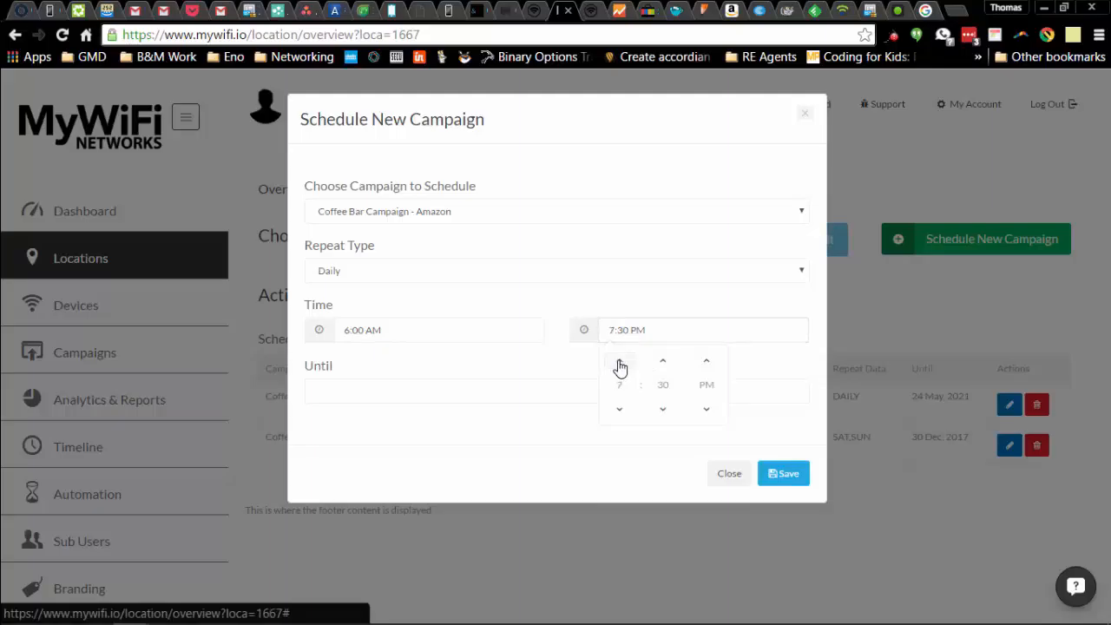
{"action": "left_click", "coordinate": [664, 409]}
{"action": "left_click", "coordinate": [663, 410]}
{"action": "left_click", "coordinate": [706, 411]}
{"action": "left_click", "coordinate": [792, 476]}
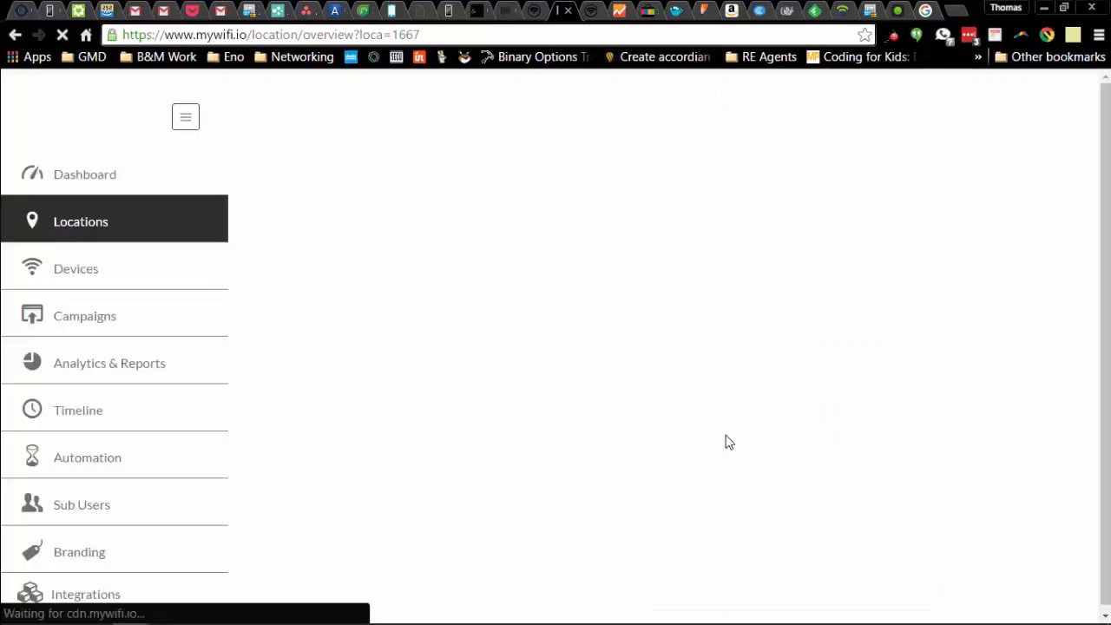
Scroll down the location page to review the daily Amazon schedule entry.
{"action": "scroll", "coordinate": [618, 426], "scroll_direction": "down", "scroll_amount": 1}
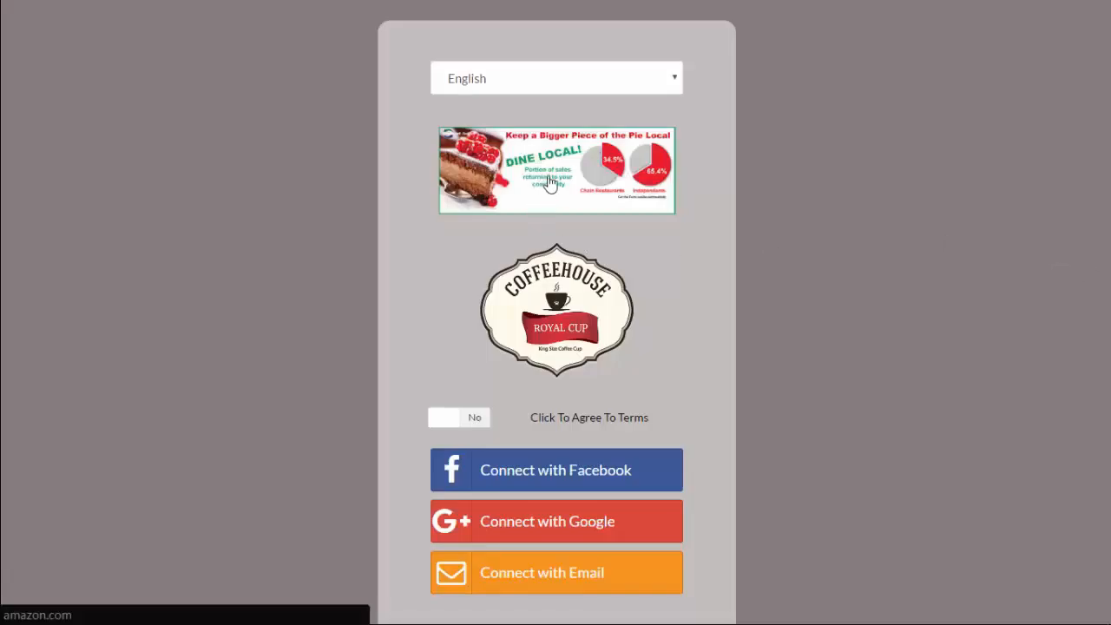
Accept the splash page terms and connect as a guest using an e-mail address.
{"action": "scroll", "coordinate": [573, 164], "scroll_direction": "down", "scroll_amount": 2}
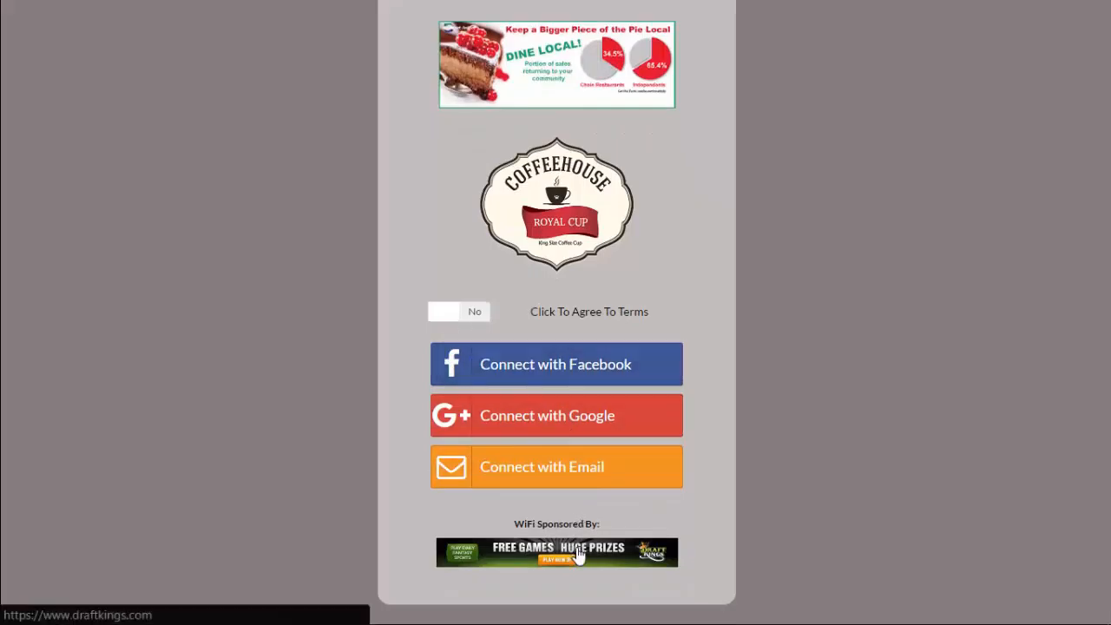
{"action": "left_click", "coordinate": [477, 318]}
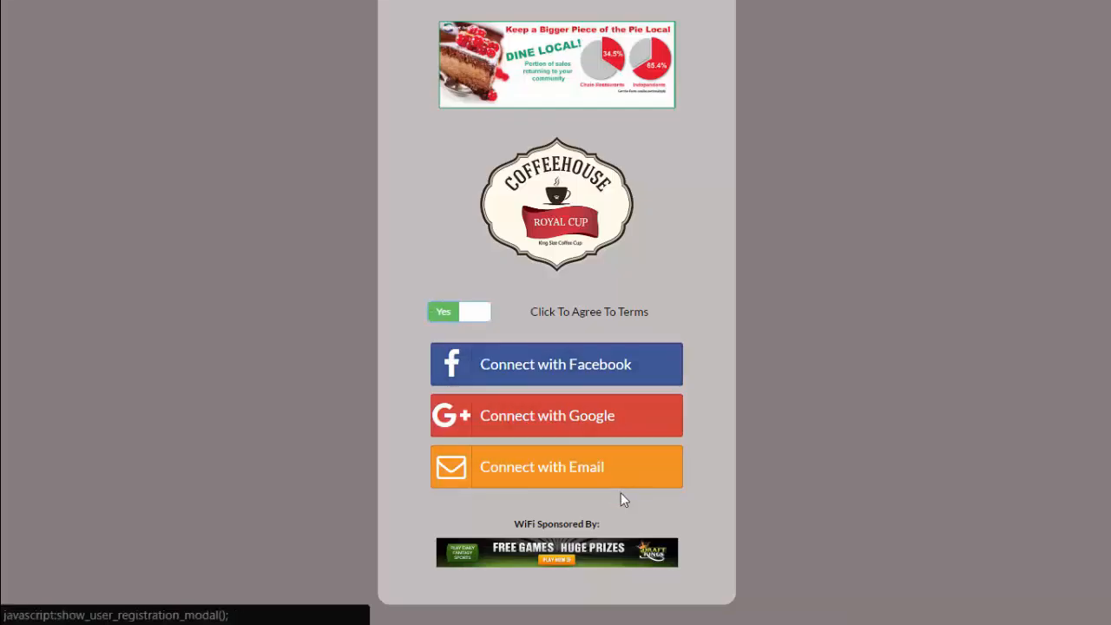
{"action": "left_click", "coordinate": [578, 483]}
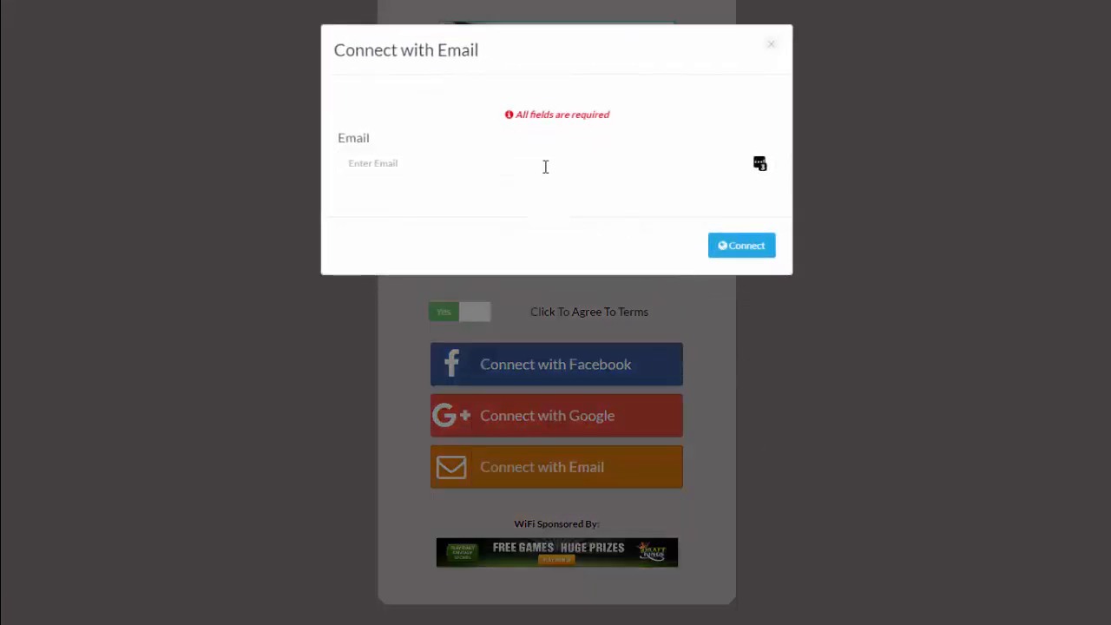
{"action": "left_click", "coordinate": [545, 167]}
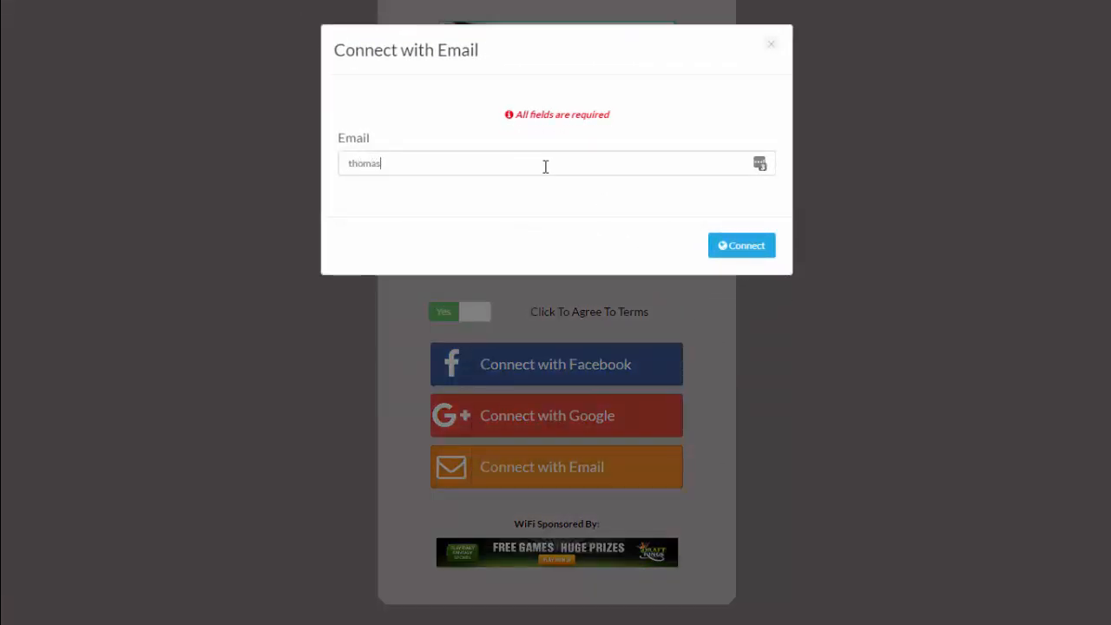
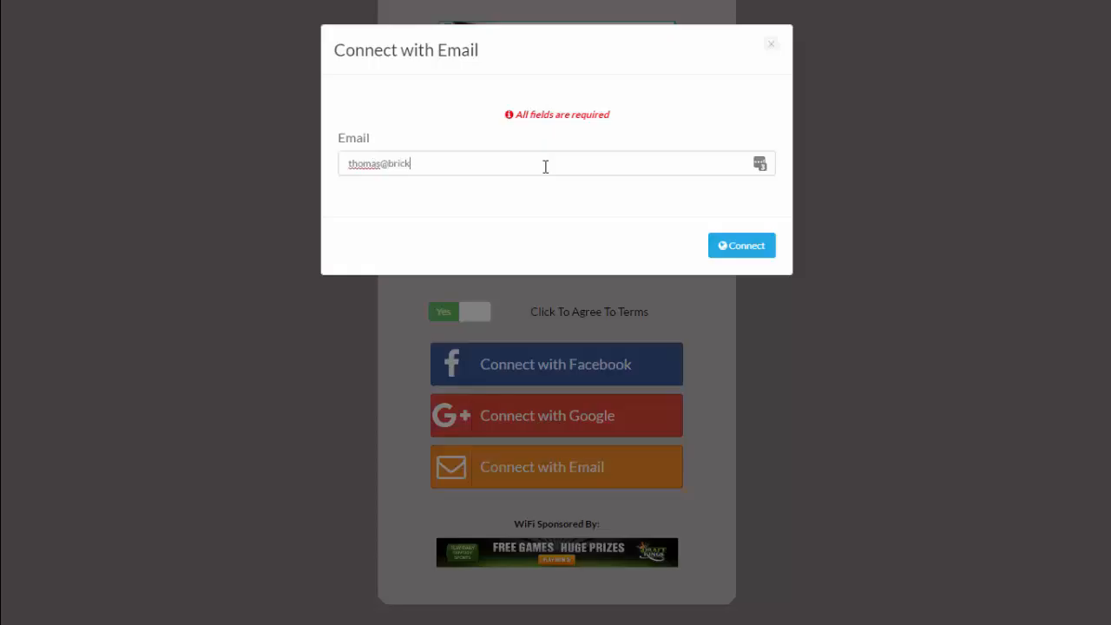
{"action": "left_click", "coordinate": [754, 246]}
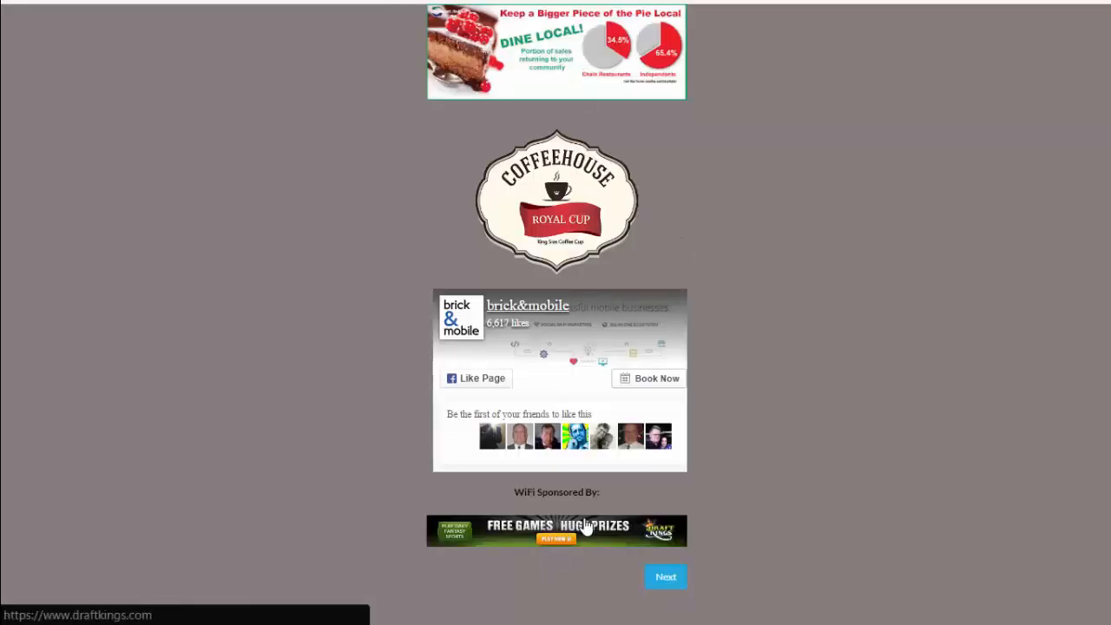
Follow the DraftKings 'Free Games Huge Prizes' sponsor banner to its website.
{"action": "left_click", "coordinate": [675, 579]}
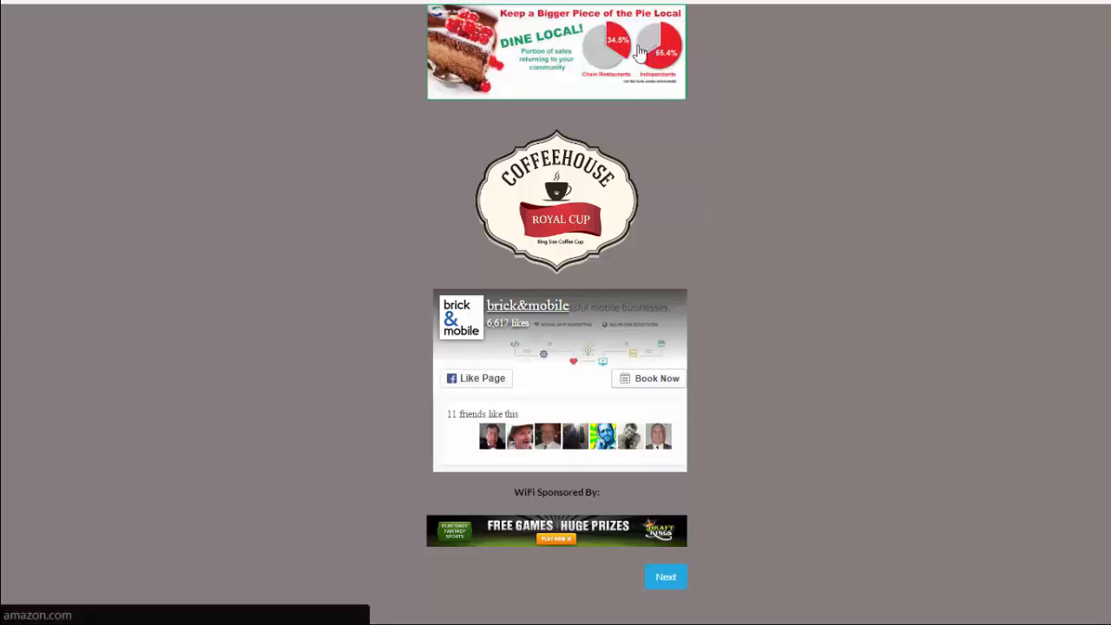
{"action": "left_click", "coordinate": [588, 540]}
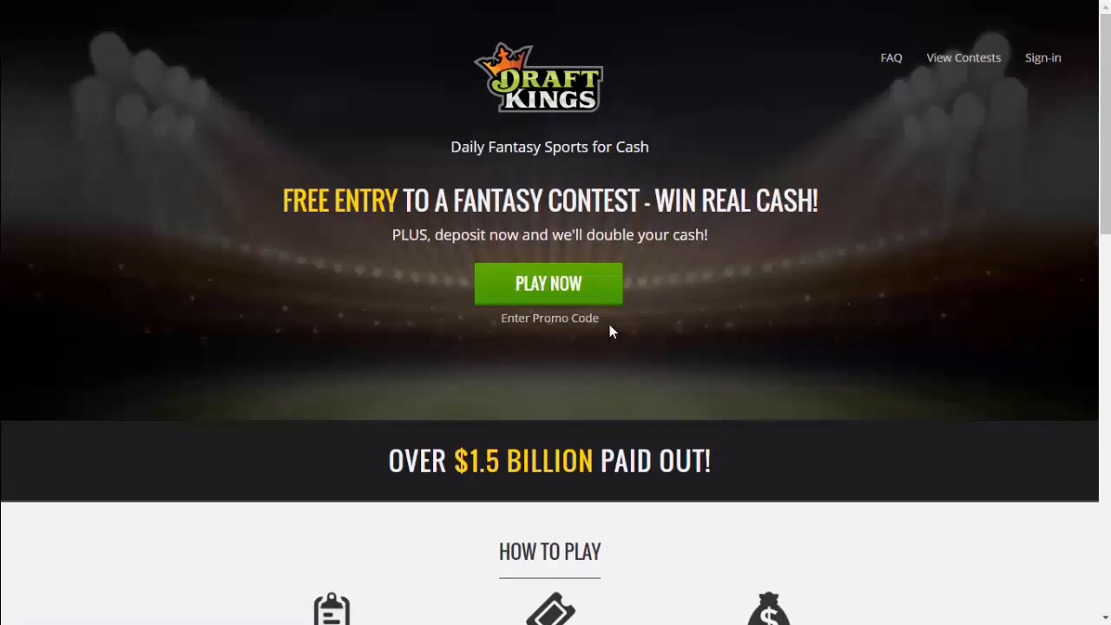
{"action": "left_click_drag", "start_coordinate": [599, 323], "coordinate": [467, 340]}
{"action": "left_click", "coordinate": [468, 339]}
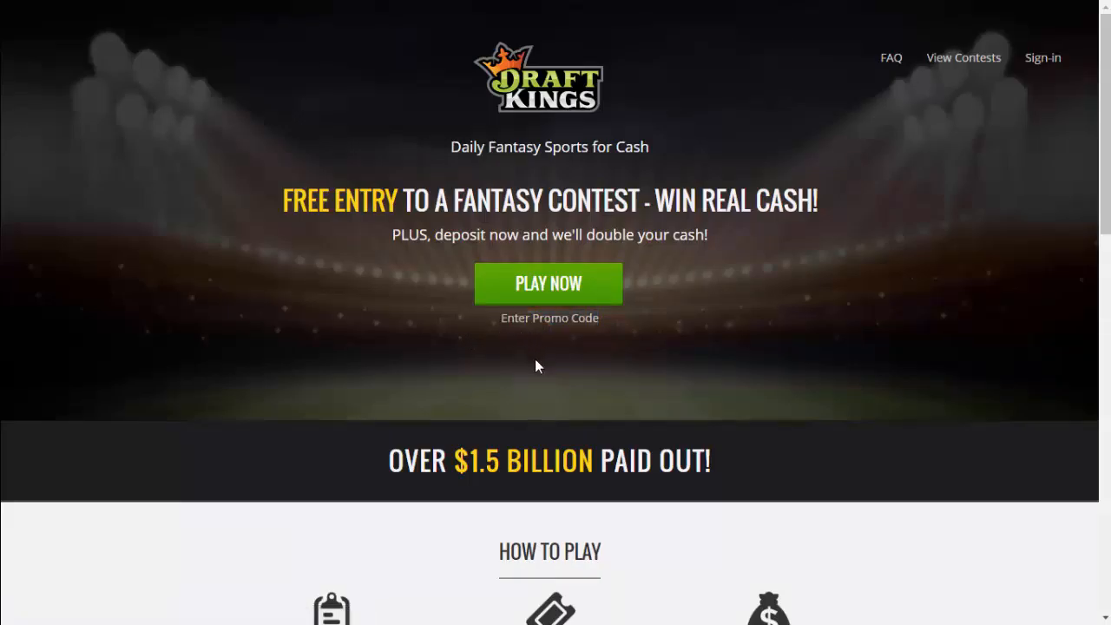